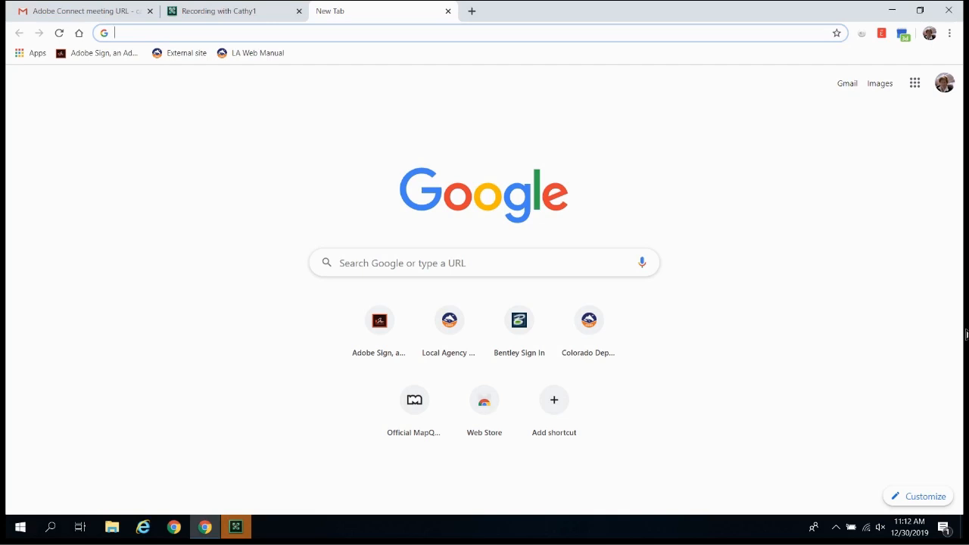
- Open Adobe Sign from the bookmark and show the Home dashboard with its activity stats
{"action": "left_click", "coordinate": [97, 56]}
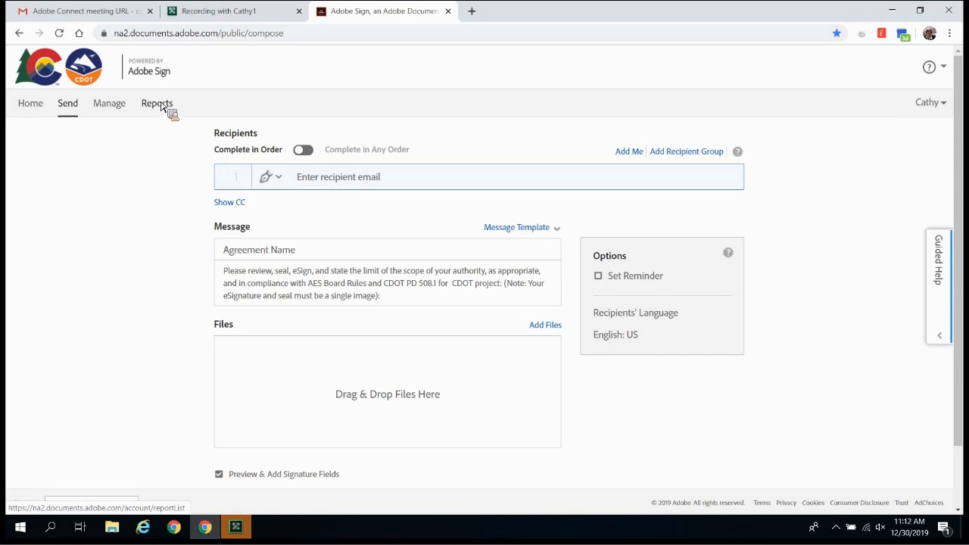
{"action": "left_click", "coordinate": [32, 104]}
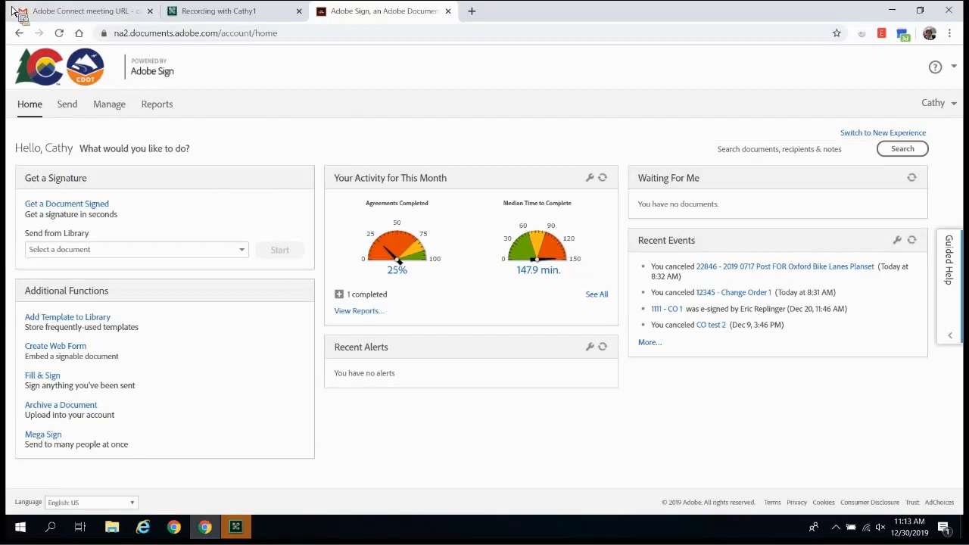
- Go through Reports to the Manage page listing 1 draft, 2 out-for-signature and 3 signed agreements
{"action": "left_click", "coordinate": [157, 103]}
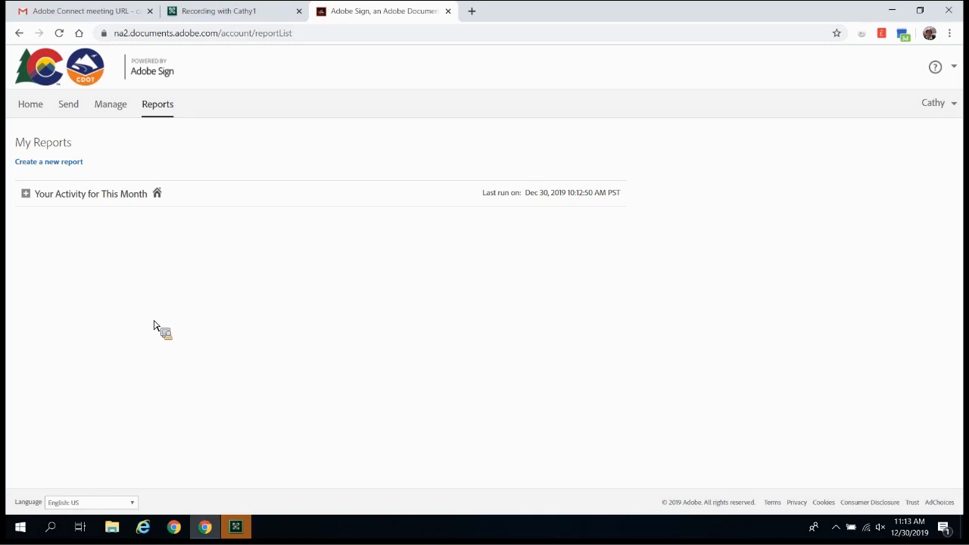
{"action": "left_click", "coordinate": [119, 114]}
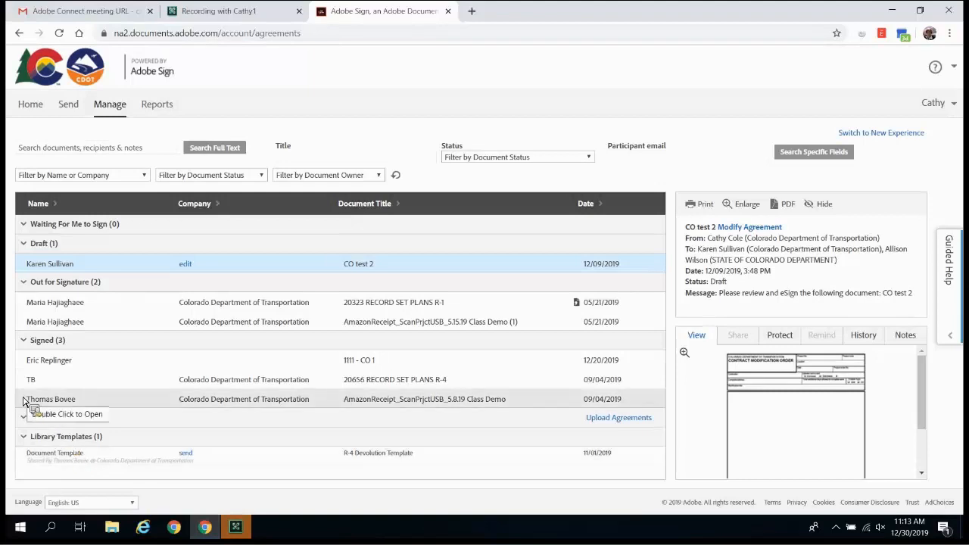
- Start a new agreement on the Send page with no recipients or files yet
{"action": "left_click", "coordinate": [76, 113]}
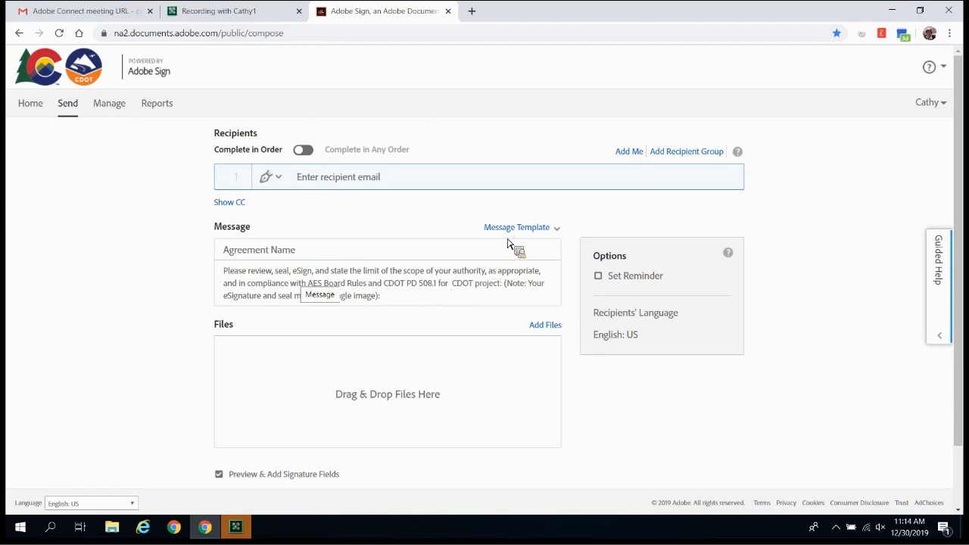
{"action": "left_click", "coordinate": [560, 233]}
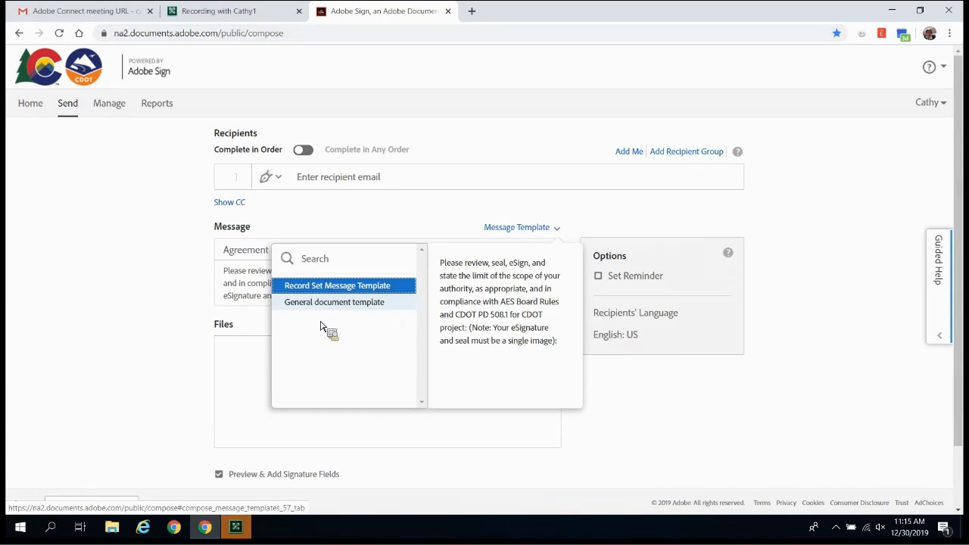
{"action": "left_click", "coordinate": [95, 280]}
{"action": "left_click_drag", "start_coordinate": [631, 494], "coordinate": [462, 426]}
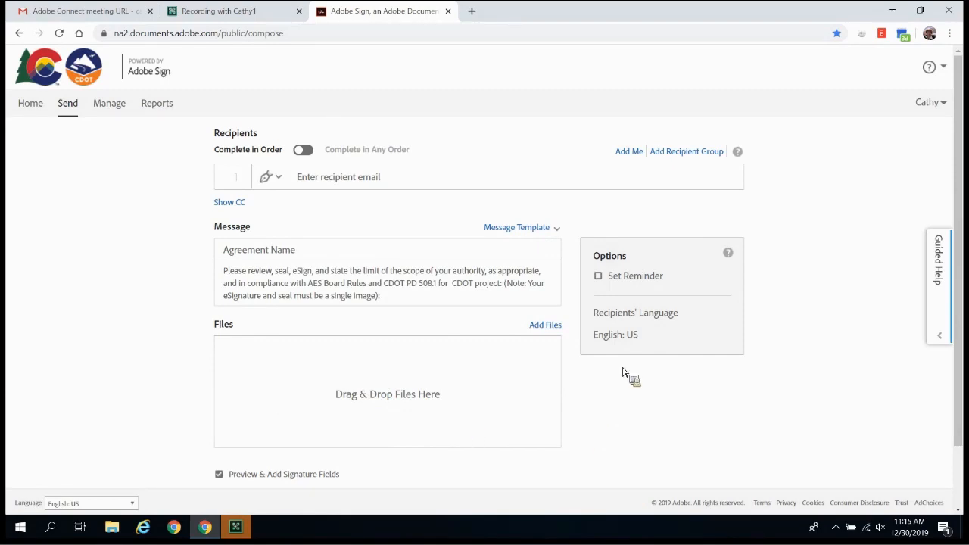
{"action": "left_click", "coordinate": [599, 277]}
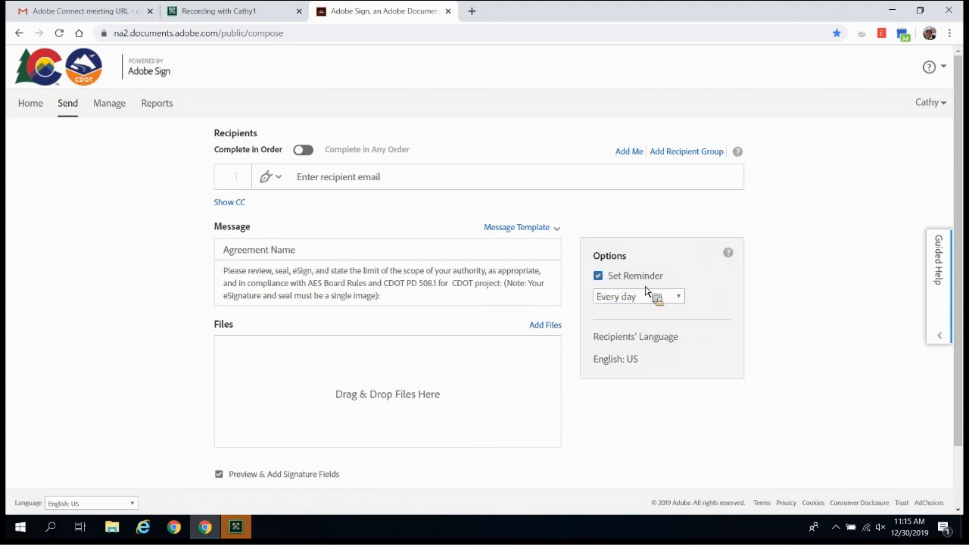
{"action": "left_click", "coordinate": [679, 298]}
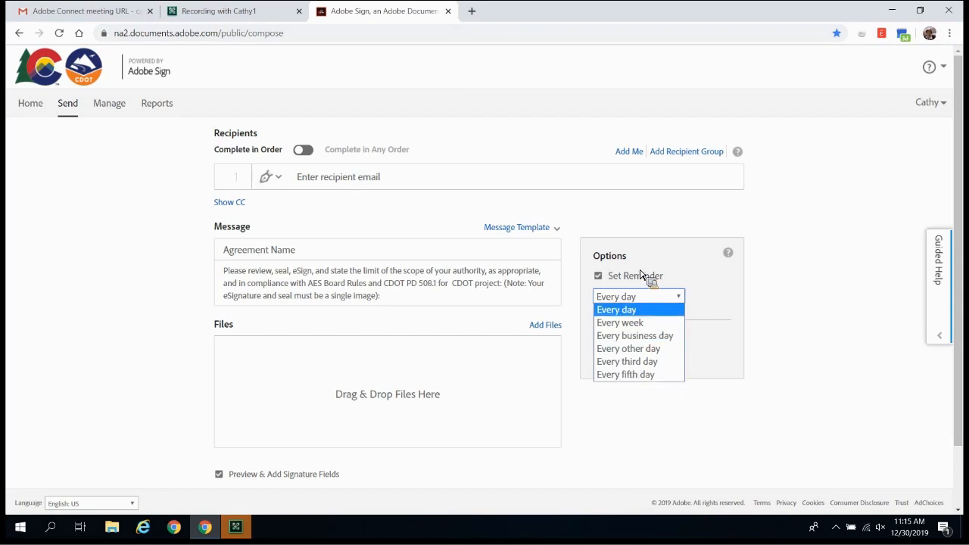
{"action": "left_click", "coordinate": [609, 285]}
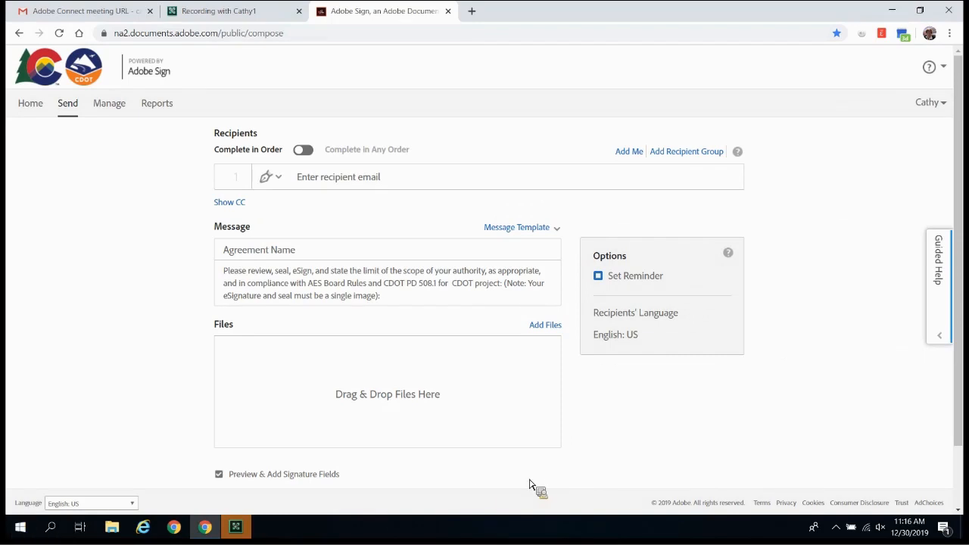
- Snap the browser right and open For e-sealing class > Change Order - DEMO in File Explorer
{"action": "key", "text": "super+Right"}
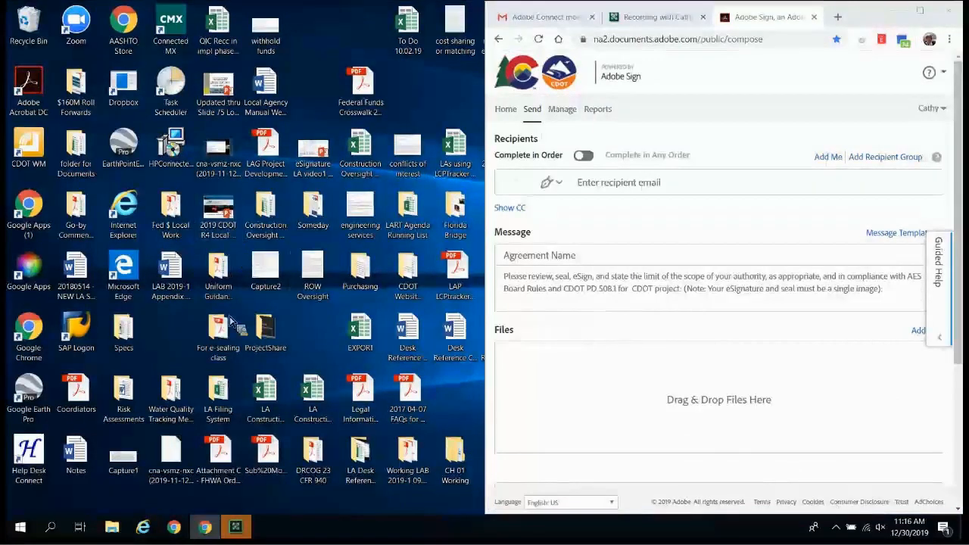
{"action": "left_click", "coordinate": [221, 339]}
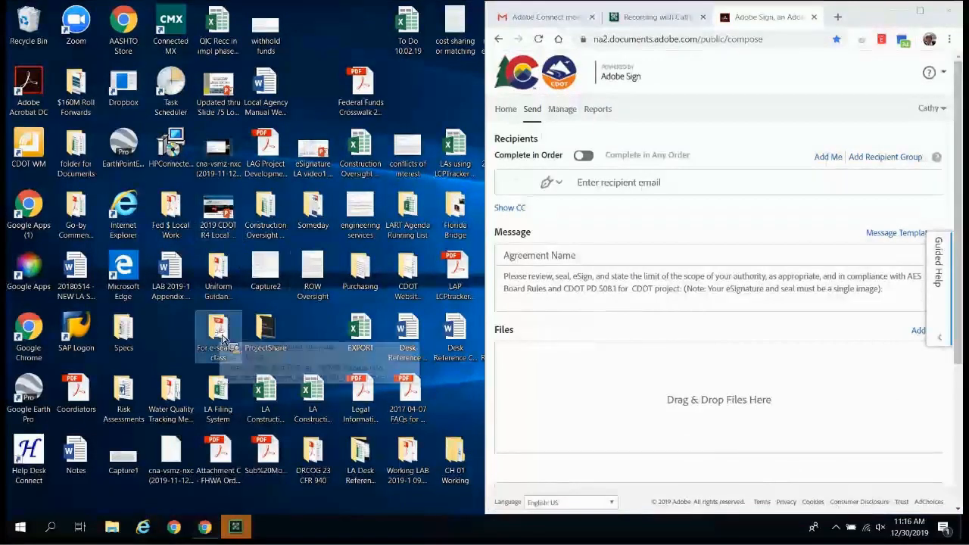
{"action": "double_click", "coordinate": [222, 339]}
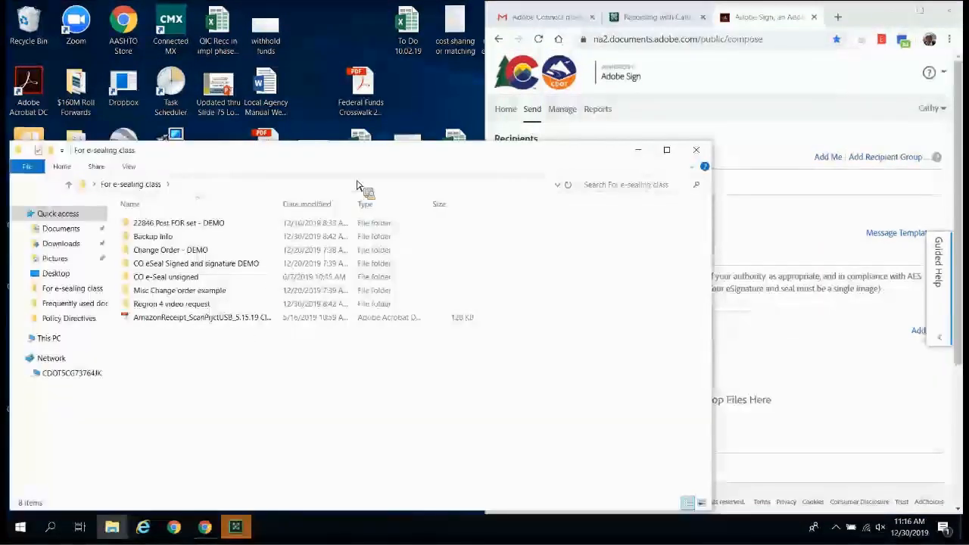
{"action": "left_click_drag", "start_coordinate": [458, 153], "coordinate": [420, 13]}
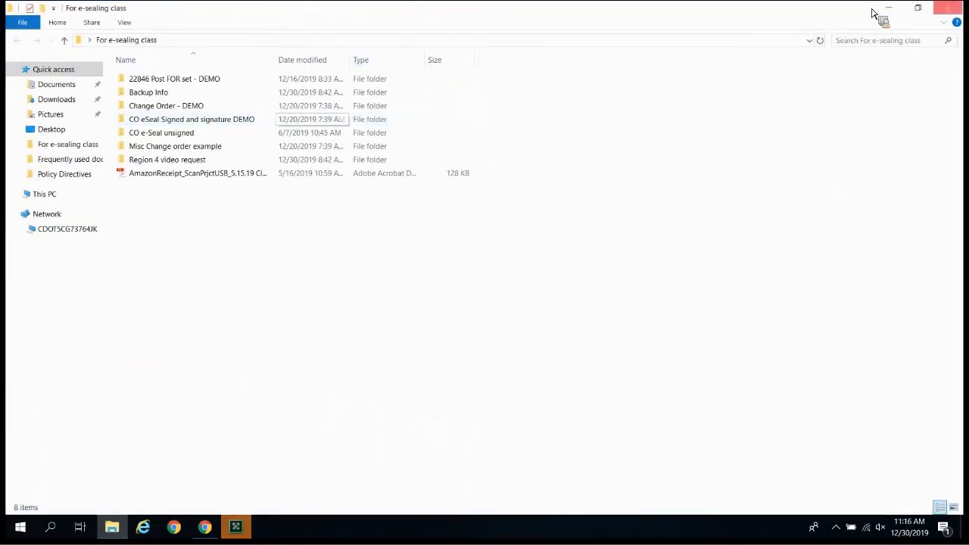
{"action": "left_click", "coordinate": [917, 8]}
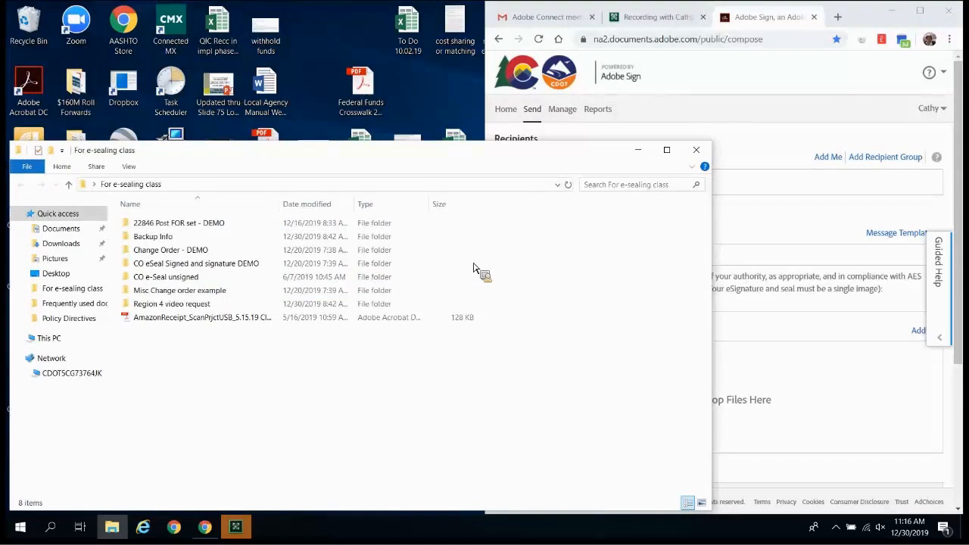
{"action": "left_click_drag", "start_coordinate": [404, 165], "coordinate": [648, 424]}
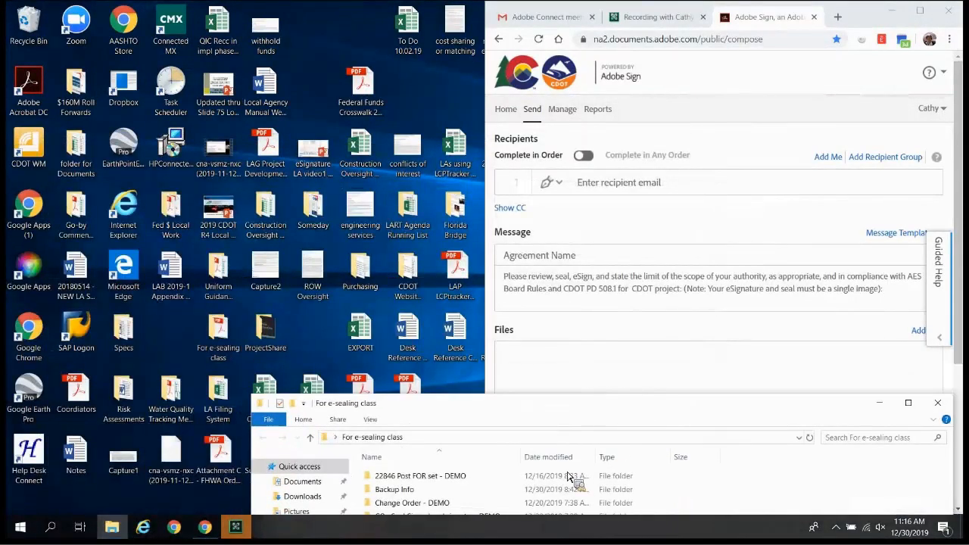
{"action": "left_click", "coordinate": [429, 506]}
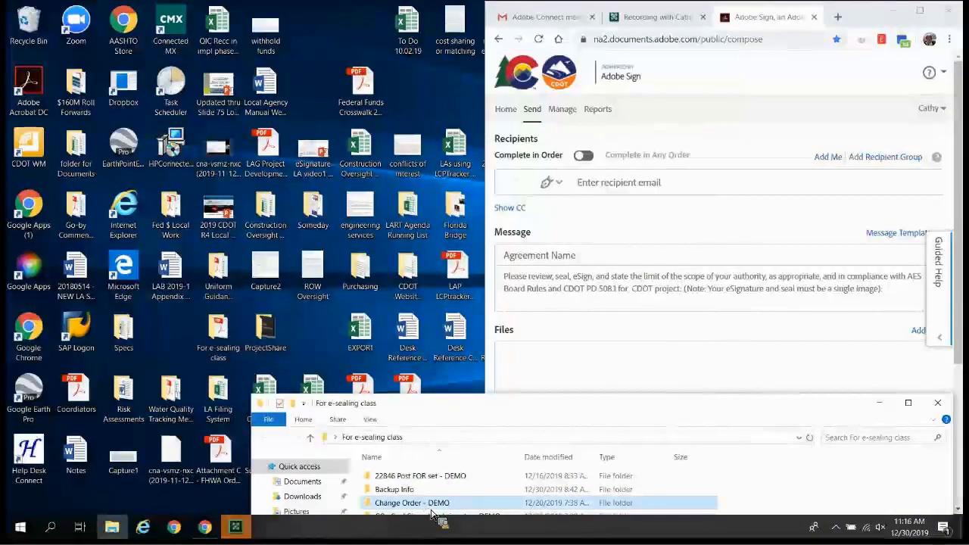
{"action": "double_click", "coordinate": [429, 506]}
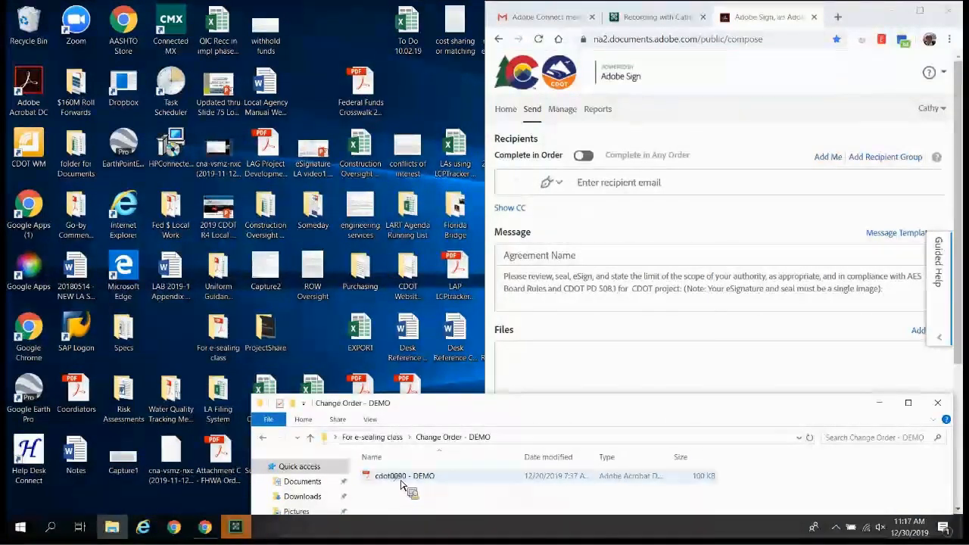
- Attach cdot0090 - DEMO.pdf to the agreement, close Explorer and maximize the browser
{"action": "left_click", "coordinate": [405, 475]}
{"action": "left_click_drag", "start_coordinate": [407, 475], "coordinate": [756, 399]}
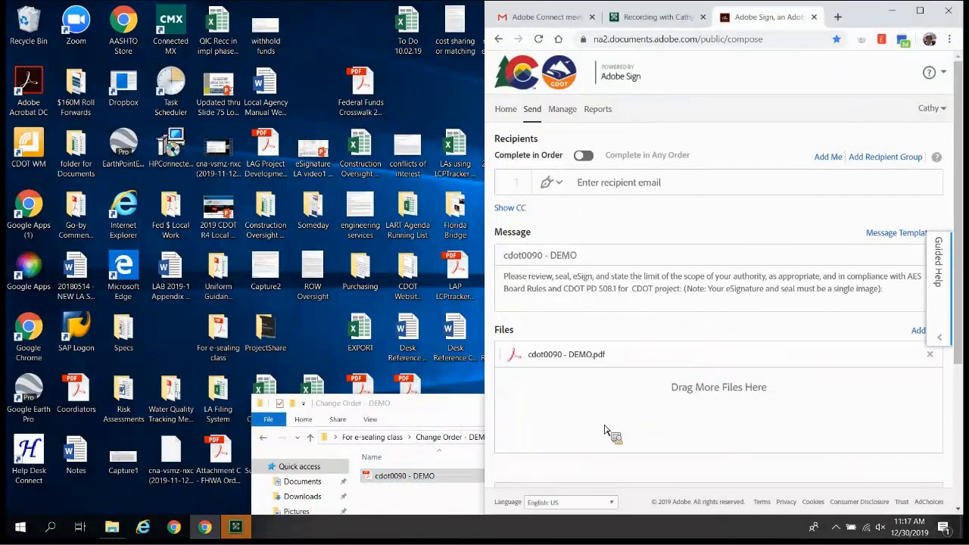
{"action": "left_click_drag", "start_coordinate": [459, 408], "coordinate": [116, 308]}
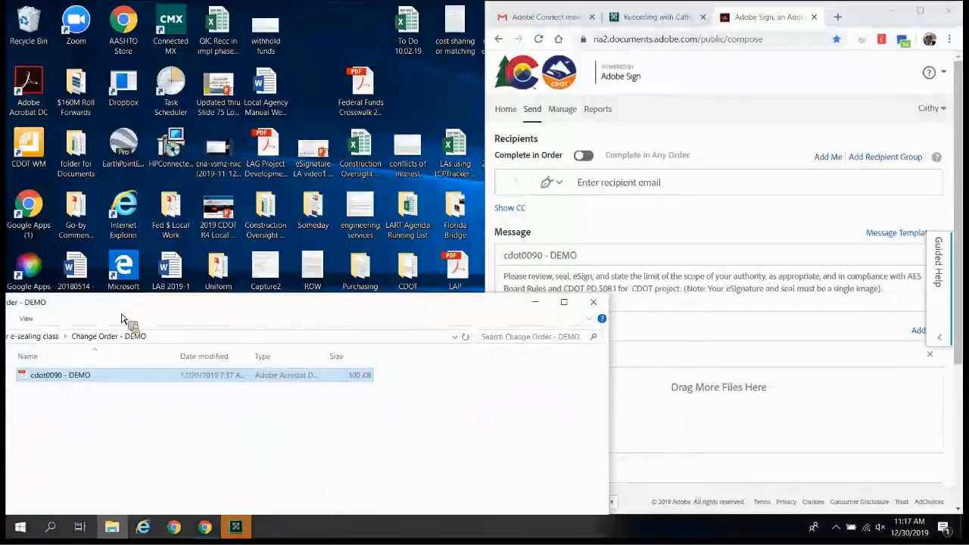
{"action": "left_click", "coordinate": [593, 301]}
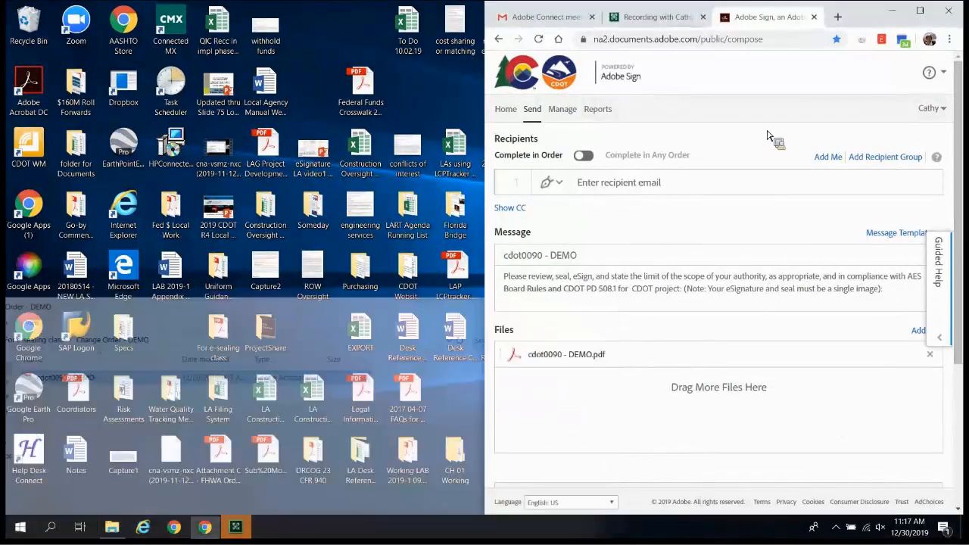
{"action": "left_click", "coordinate": [919, 11]}
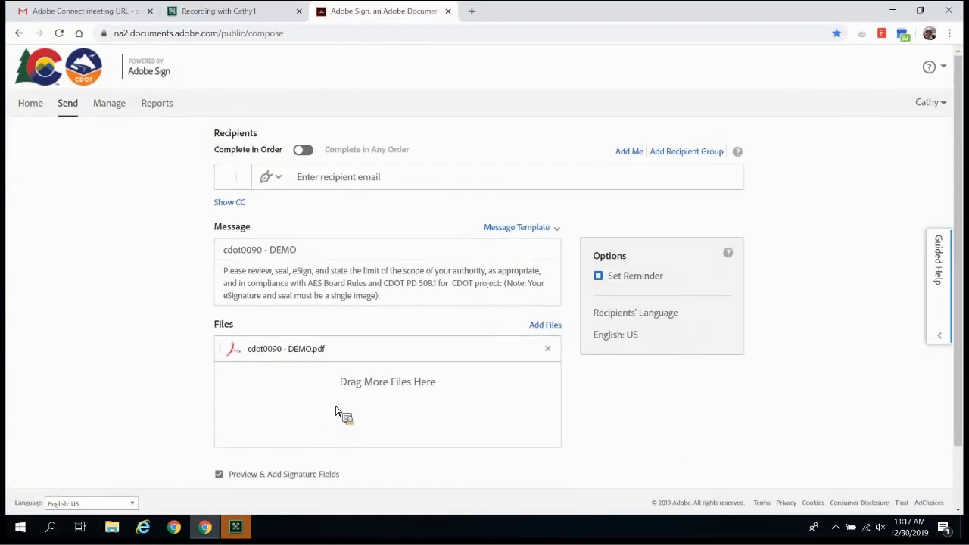
{"action": "left_click_drag", "start_coordinate": [773, 460], "coordinate": [359, 371]}
{"action": "left_click_drag", "start_coordinate": [359, 371], "coordinate": [340, 365]}
{"action": "left_click_drag", "start_coordinate": [309, 250], "coordinate": [222, 248]}
- Name the agreement '12345 - Change Order 1' and apply the General document message template
{"action": "key", "text": "BackSpace"}
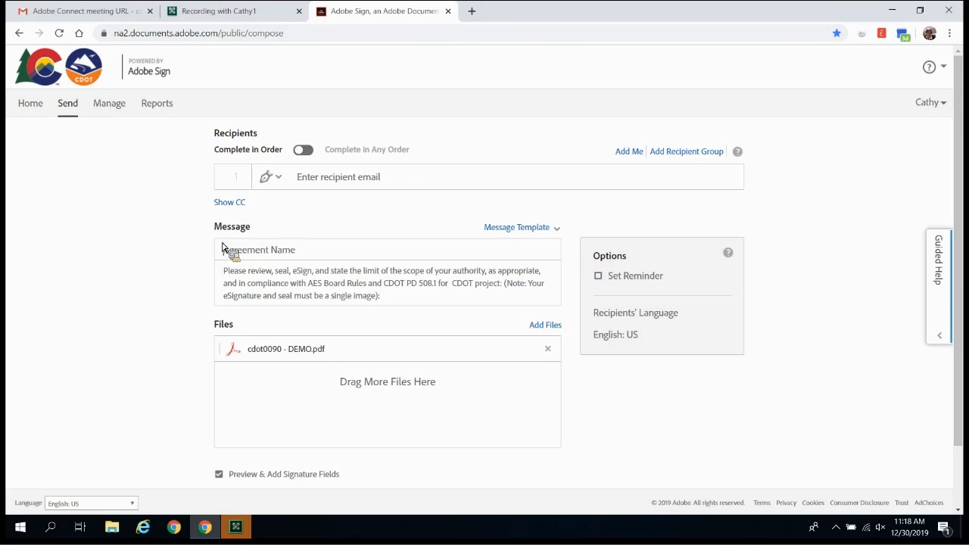
{"action": "type", "text": "D2345"}
{"action": "type", "text": " - C"}
{"action": "type", "text": "h"}
{"action": "type", "text": "ange"}
{"action": "type", "text": " Order"}
{"action": "type", "text": " 1"}
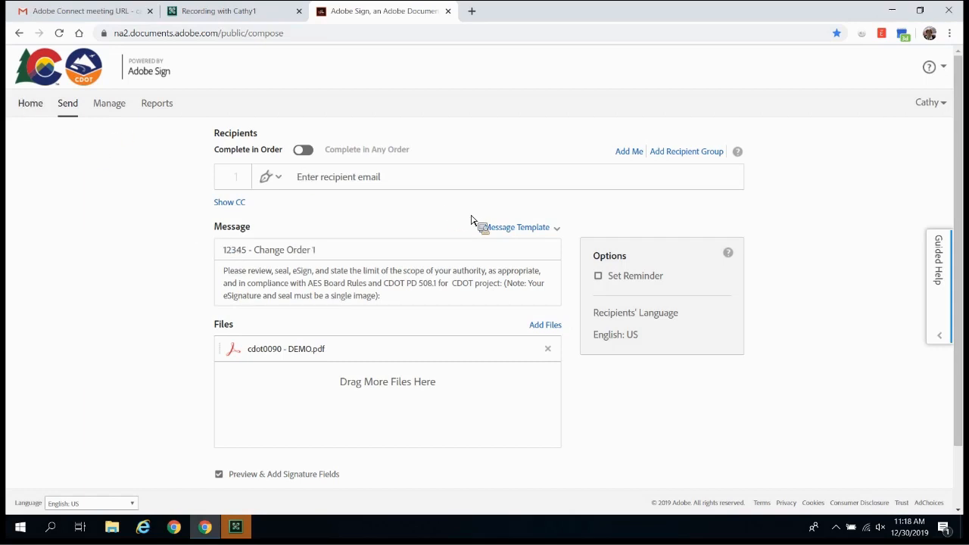
{"action": "left_click", "coordinate": [532, 233]}
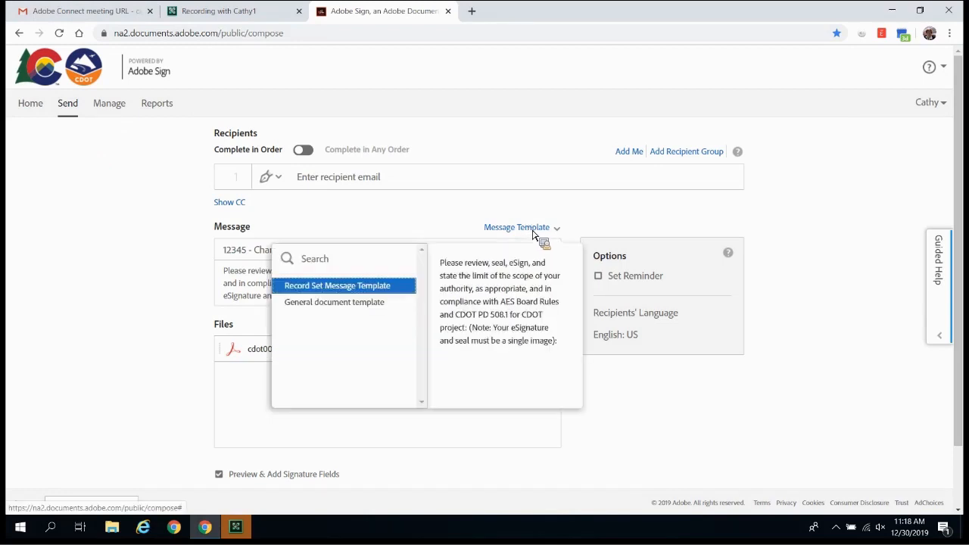
{"action": "left_click", "coordinate": [353, 305]}
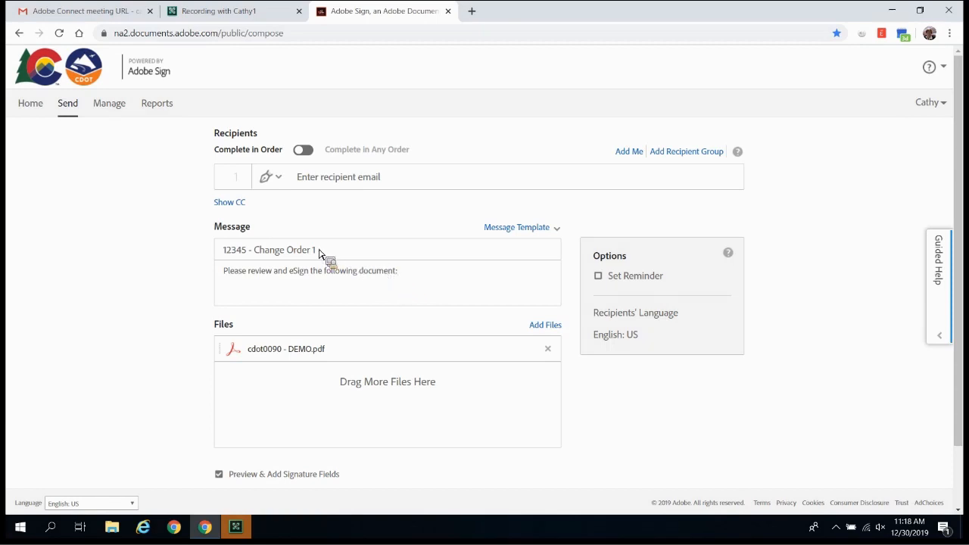
{"action": "left_click_drag", "start_coordinate": [318, 252], "coordinate": [234, 252]}
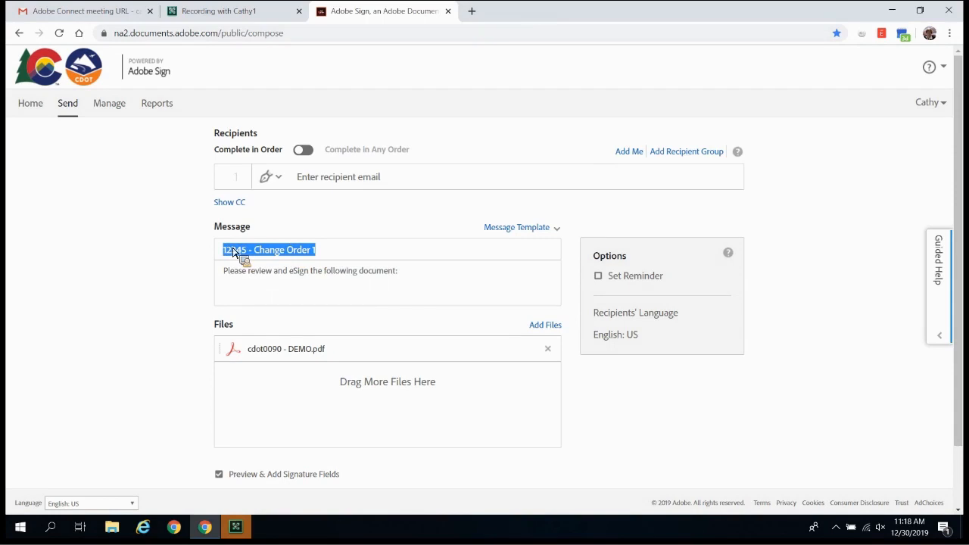
- Append '12345 - Change Order 1' after the 'Please review and eSign the following document:' text
{"action": "left_click_drag", "start_coordinate": [233, 252], "coordinate": [425, 281]}
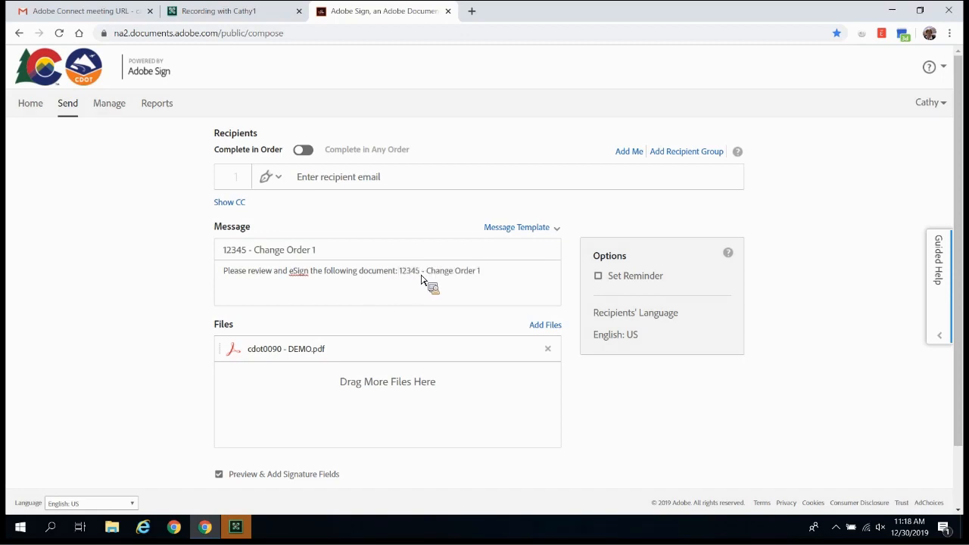
{"action": "left_click_drag", "start_coordinate": [478, 266], "coordinate": [509, 285]}
{"action": "left_click_drag", "start_coordinate": [510, 285], "coordinate": [318, 184]}
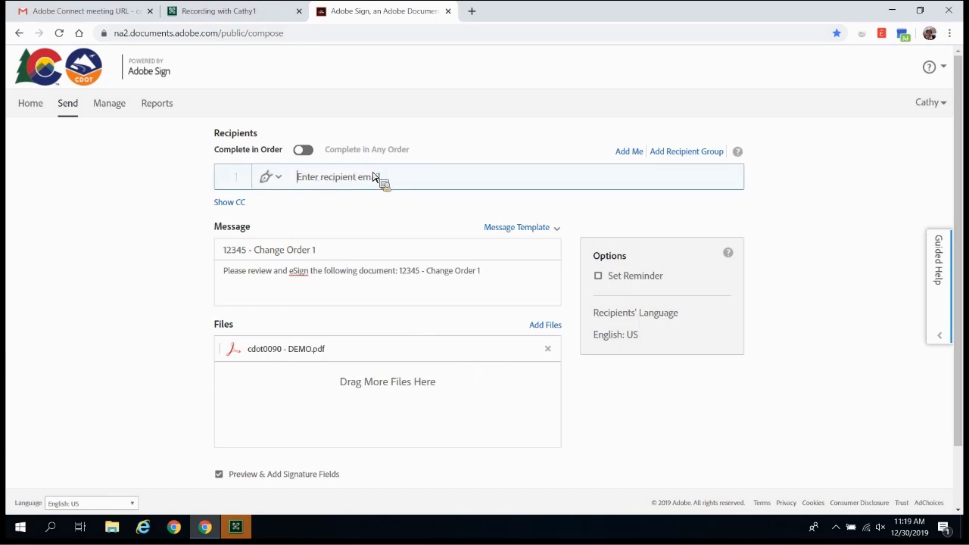
- Add your own address as recipient 1 from the autocomplete suggestions
{"action": "type", "text": "c"}
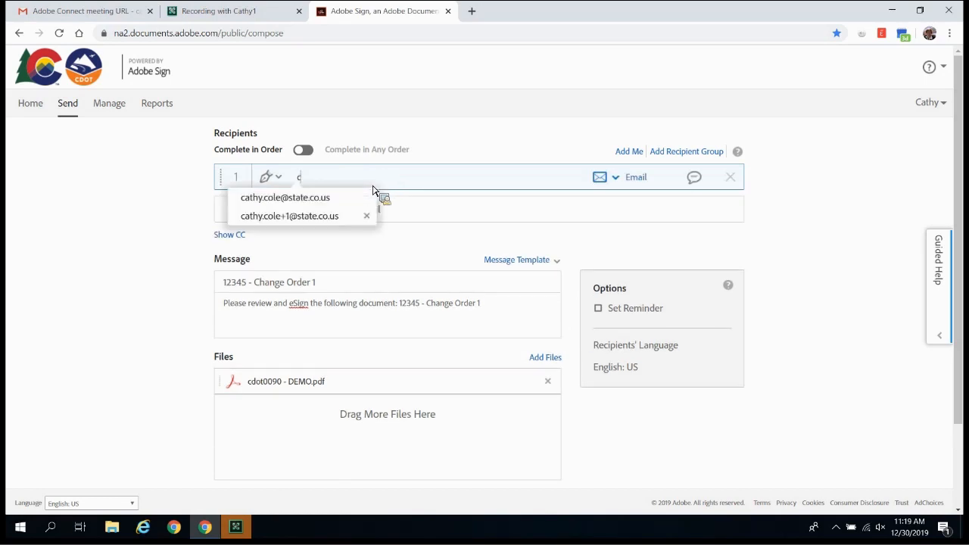
{"action": "left_click", "coordinate": [303, 200]}
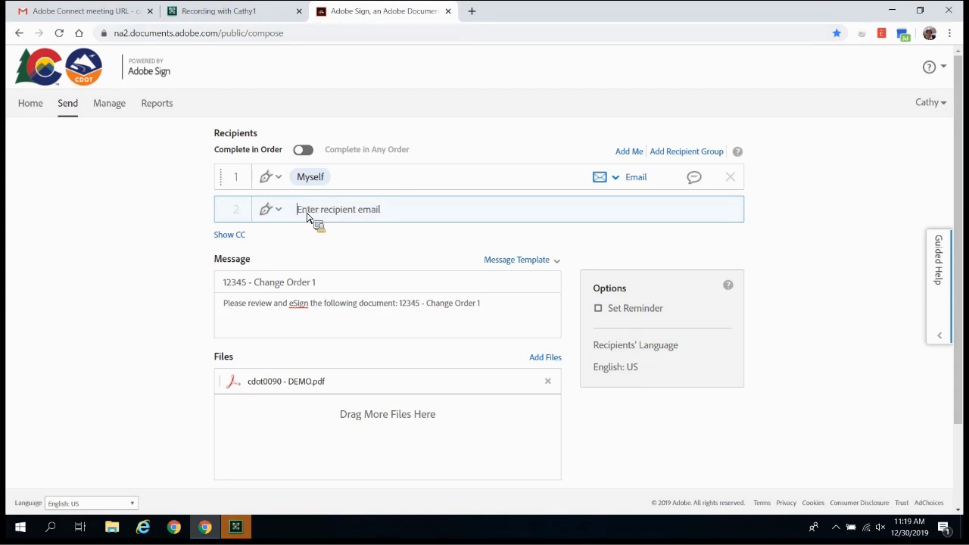
- Add the suggested outside signer's email address as recipient 2
{"action": "type", "text": "e"}
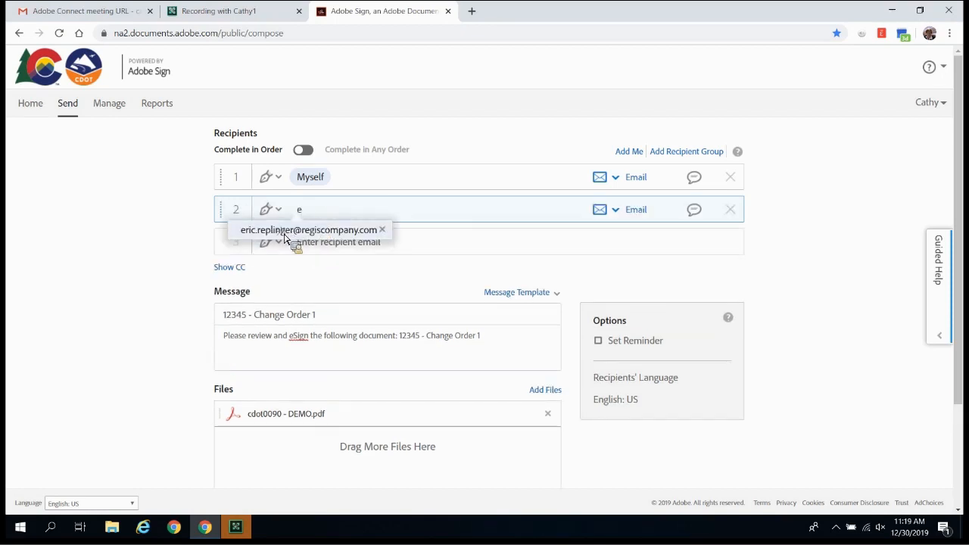
{"action": "left_click", "coordinate": [286, 238]}
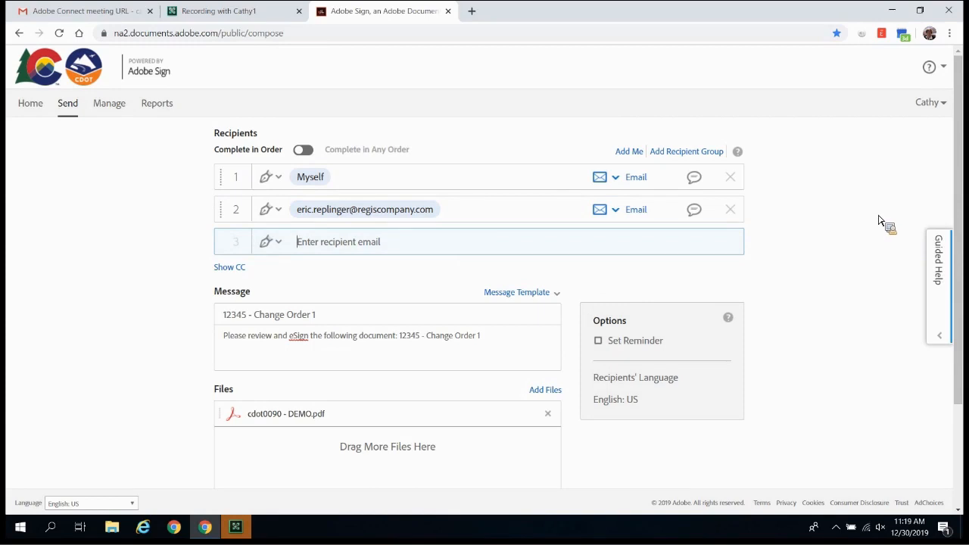
- Enable Set Reminder with the frequency Every business day
{"action": "left_click", "coordinate": [605, 344]}
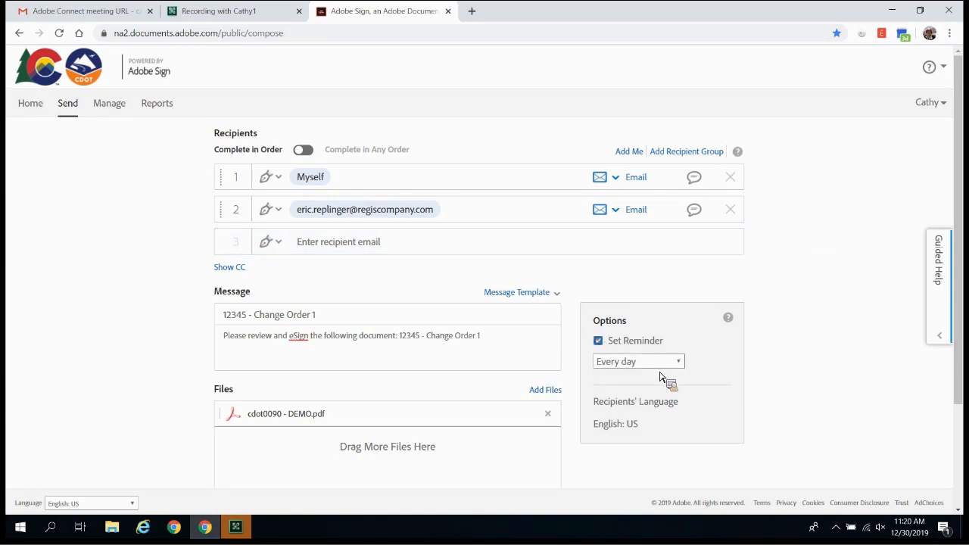
{"action": "left_click", "coordinate": [669, 364]}
{"action": "left_click", "coordinate": [648, 402]}
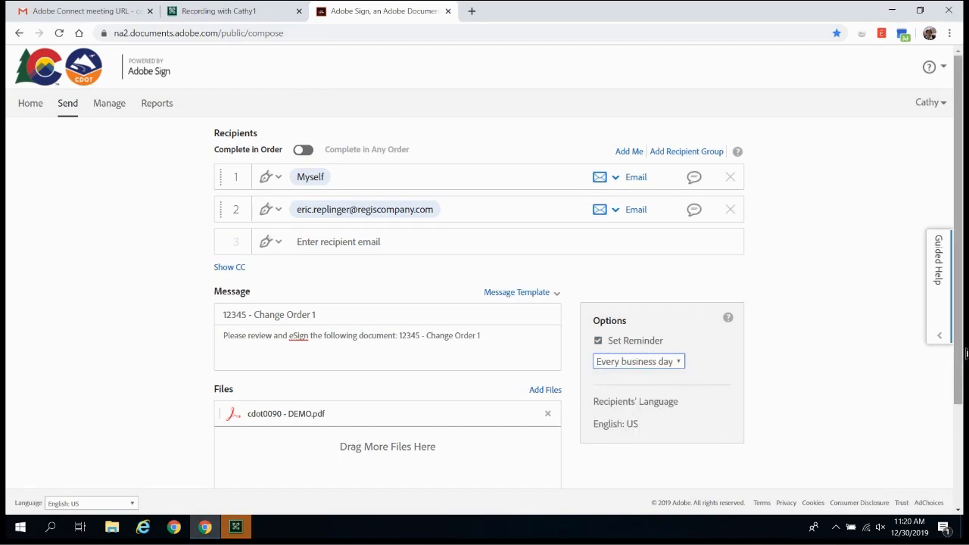
{"action": "left_click_drag", "start_coordinate": [965, 353], "coordinate": [416, 430]}
{"action": "scroll", "coordinate": [411, 407], "scroll_direction": "down", "scroll_amount": 2}
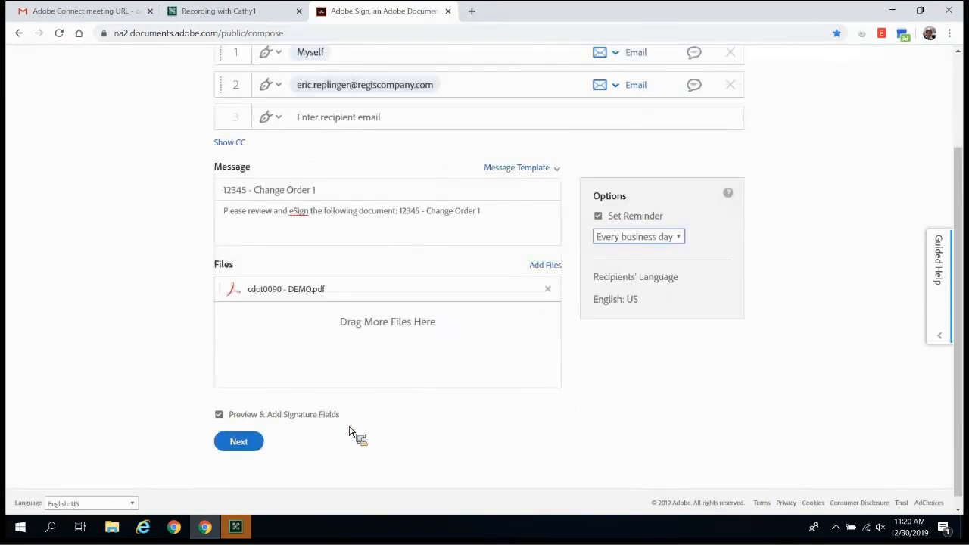
- Continue to signature-field placement and zoom in on the Contract Modification Order page
{"action": "left_click", "coordinate": [253, 448]}
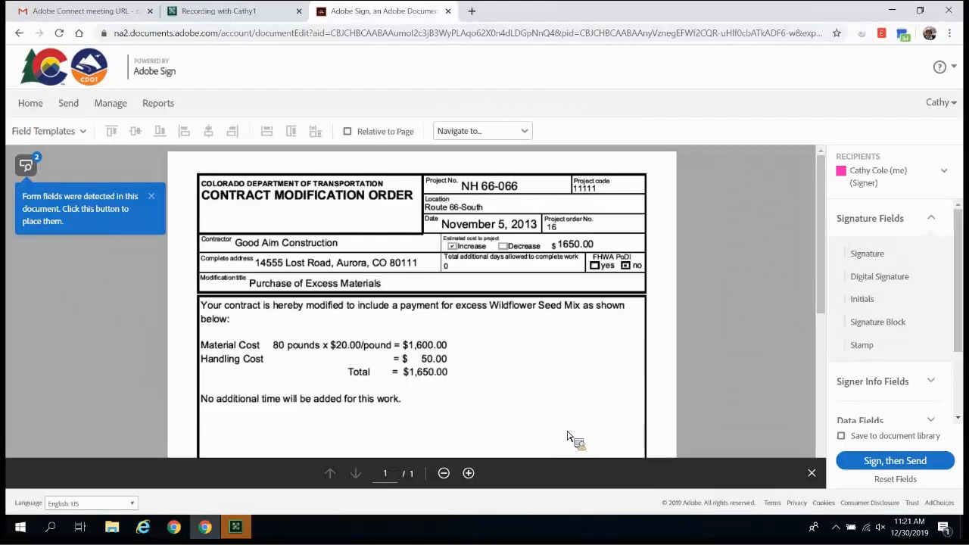
{"action": "left_click", "coordinate": [469, 473]}
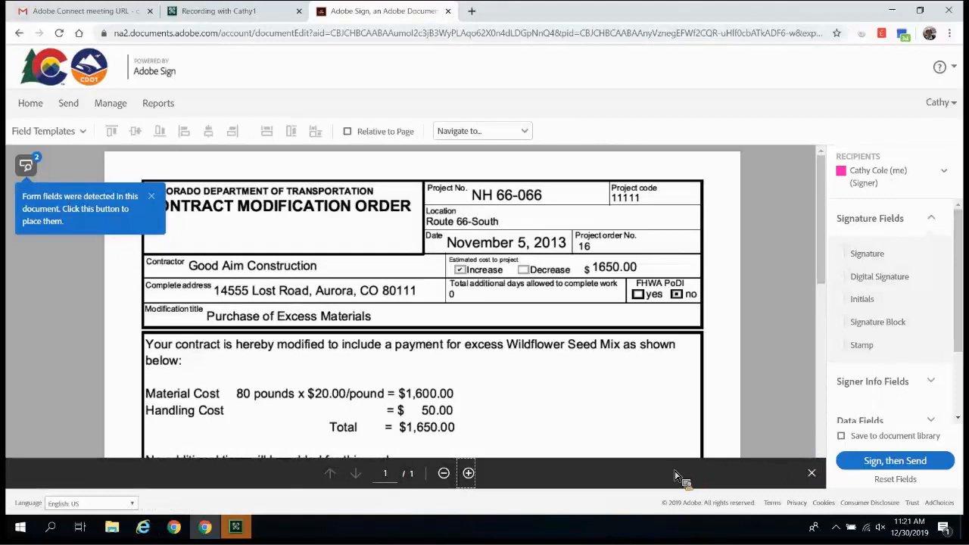
{"action": "left_click", "coordinate": [812, 474]}
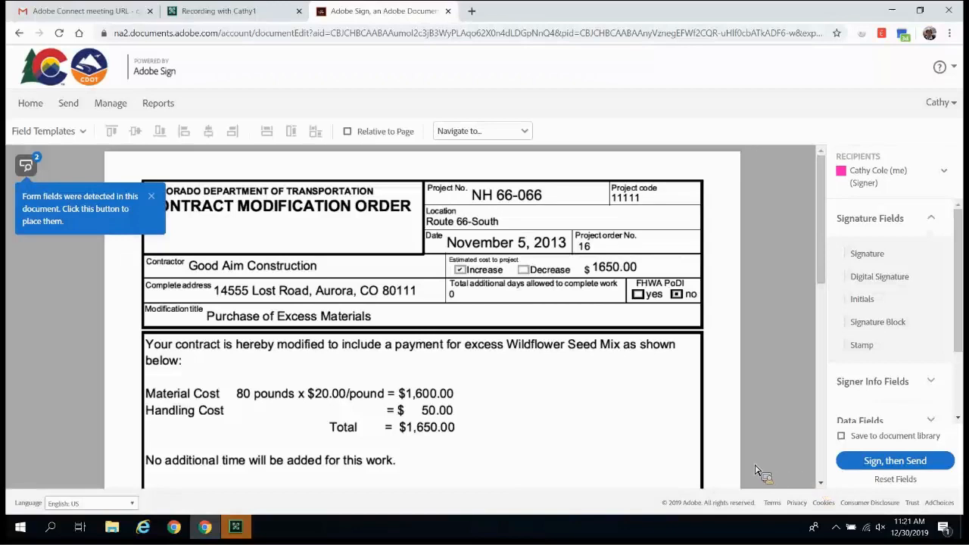
- Keep yourself as recipient and place a Date field sized to the Contractor representative date box
{"action": "scroll", "coordinate": [529, 375], "scroll_direction": "down", "scroll_amount": 3}
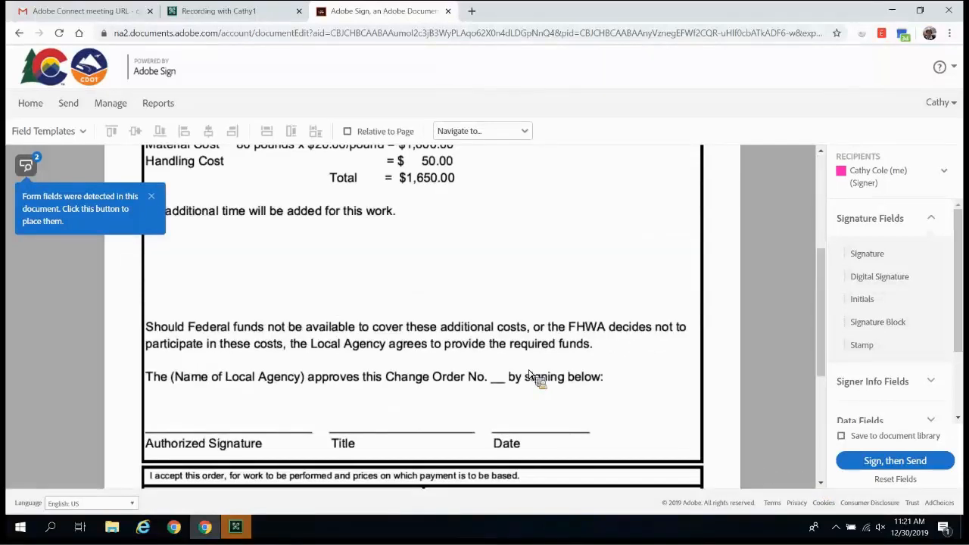
{"action": "scroll", "coordinate": [529, 375], "scroll_direction": "down", "scroll_amount": 2}
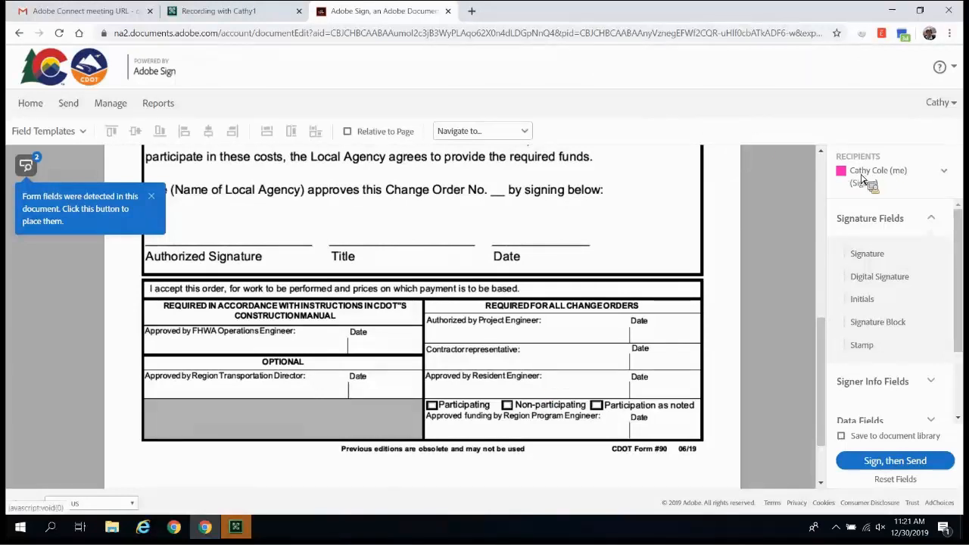
{"action": "left_click", "coordinate": [947, 174]}
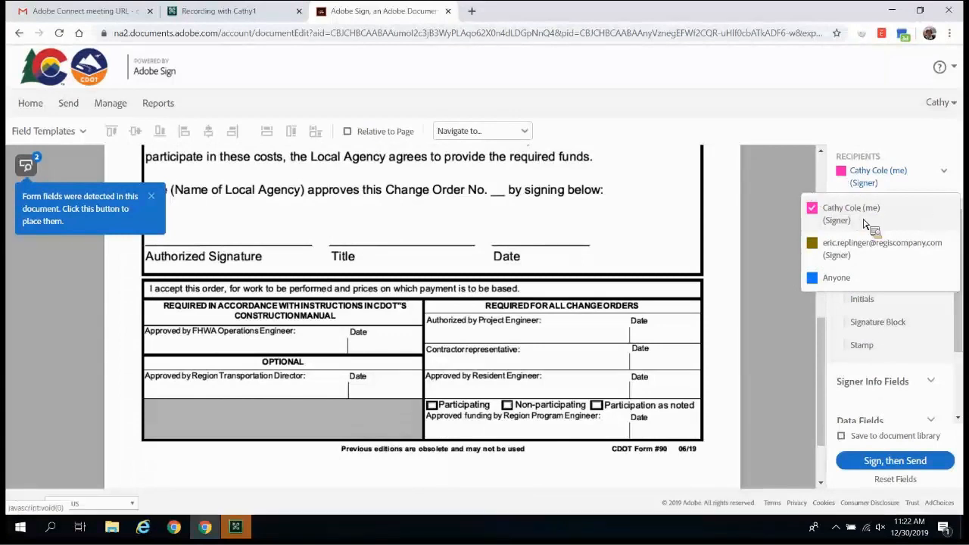
{"action": "left_click", "coordinate": [767, 178]}
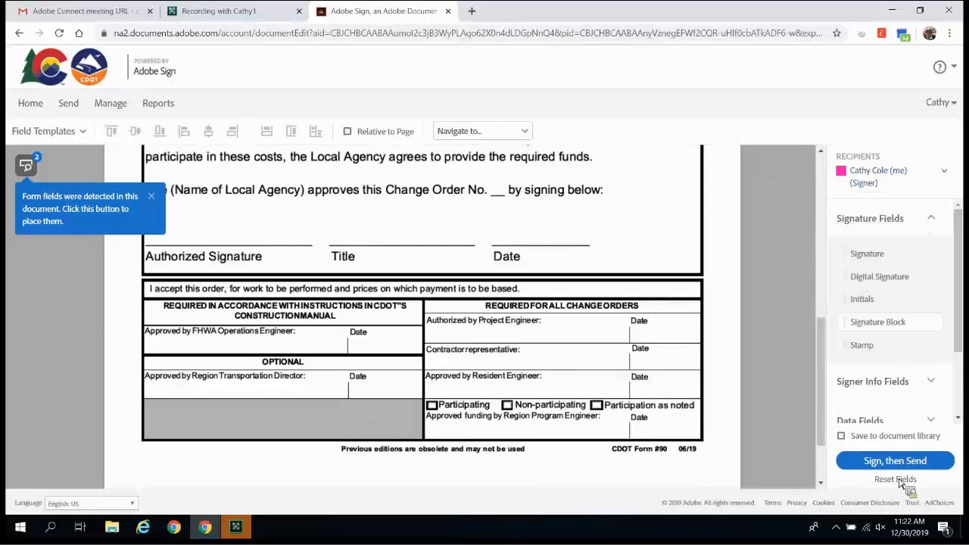
{"action": "left_click", "coordinate": [908, 385]}
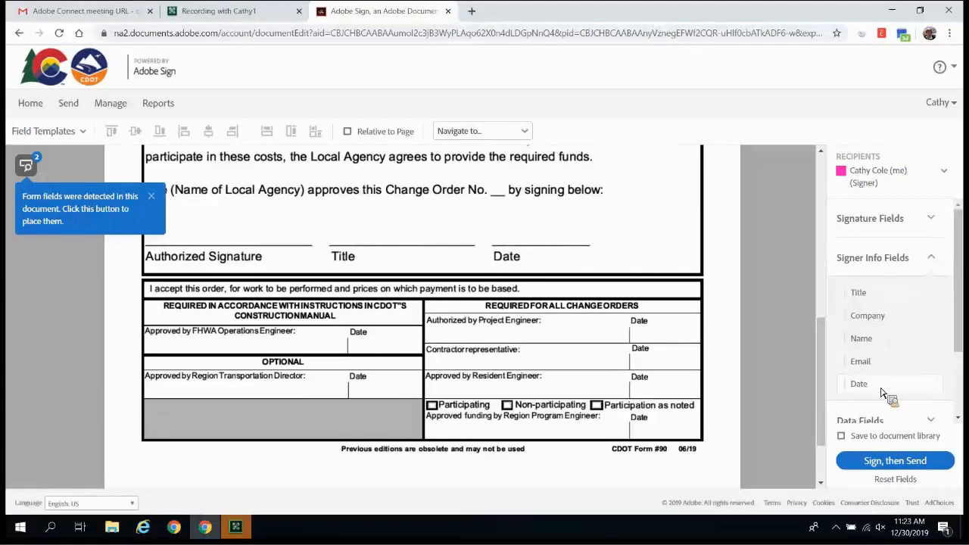
{"action": "left_click_drag", "start_coordinate": [863, 388], "coordinate": [636, 357]}
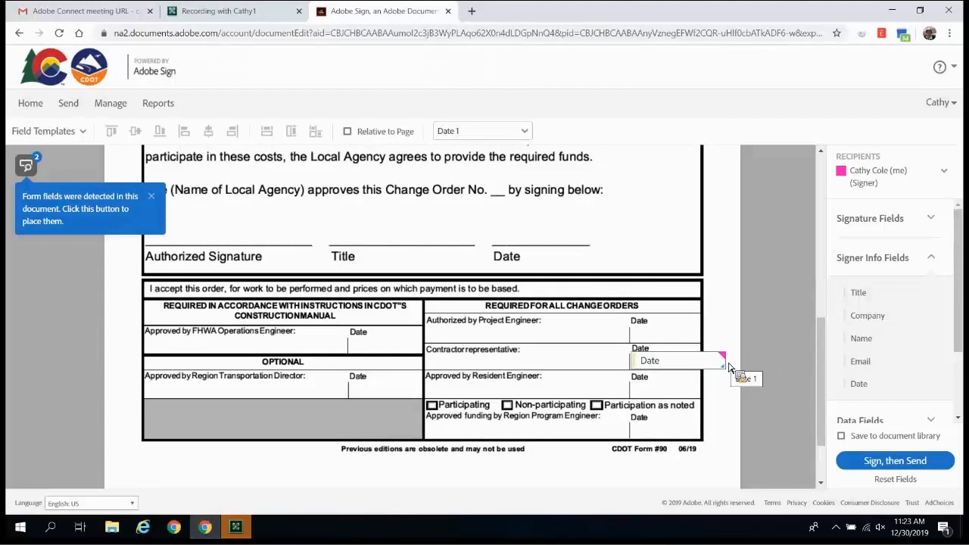
{"action": "left_click_drag", "start_coordinate": [729, 367], "coordinate": [703, 366]}
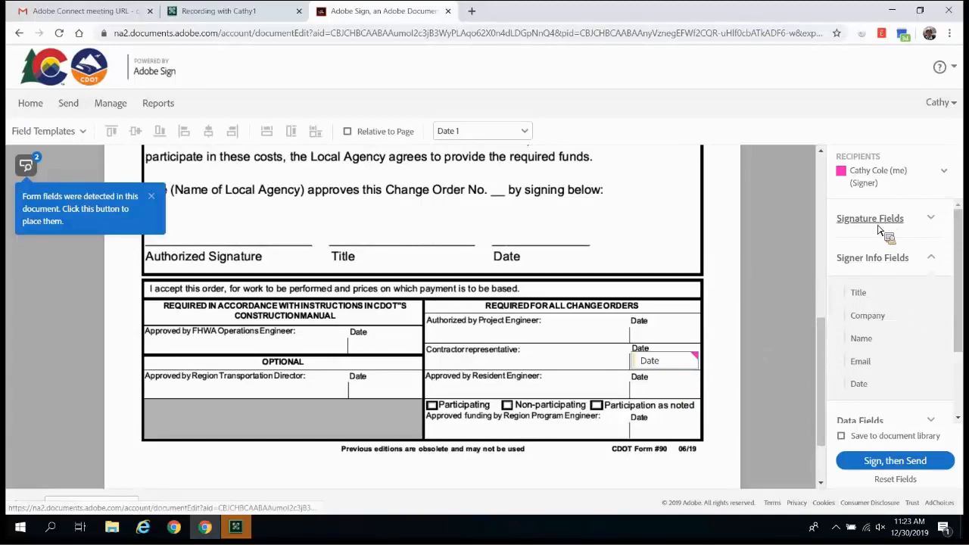
- Add a Signature field on the Contractor representative line, narrowed to sit beside the date
{"action": "left_click", "coordinate": [936, 219]}
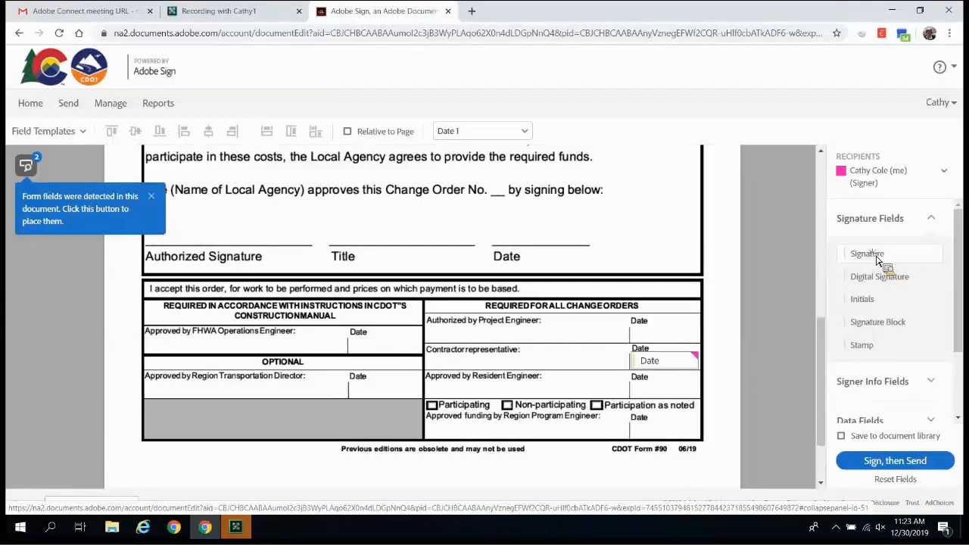
{"action": "mouse_move", "coordinate": [878, 261]}
{"action": "left_mouse_down"}
{"action": "mouse_move", "coordinate": [685, 287]}
{"action": "mouse_move", "coordinate": [429, 354]}
{"action": "left_mouse_up"}
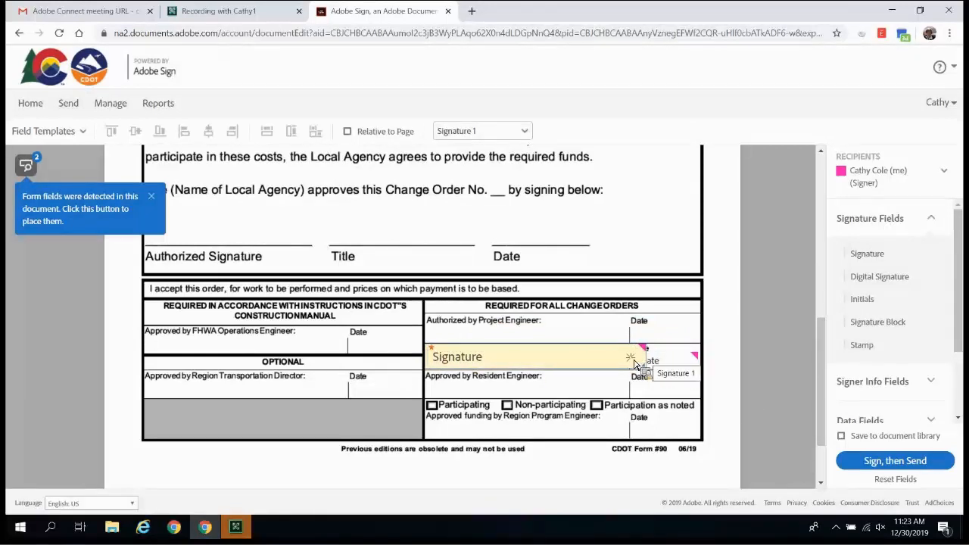
{"action": "left_click_drag", "start_coordinate": [646, 359], "coordinate": [627, 361]}
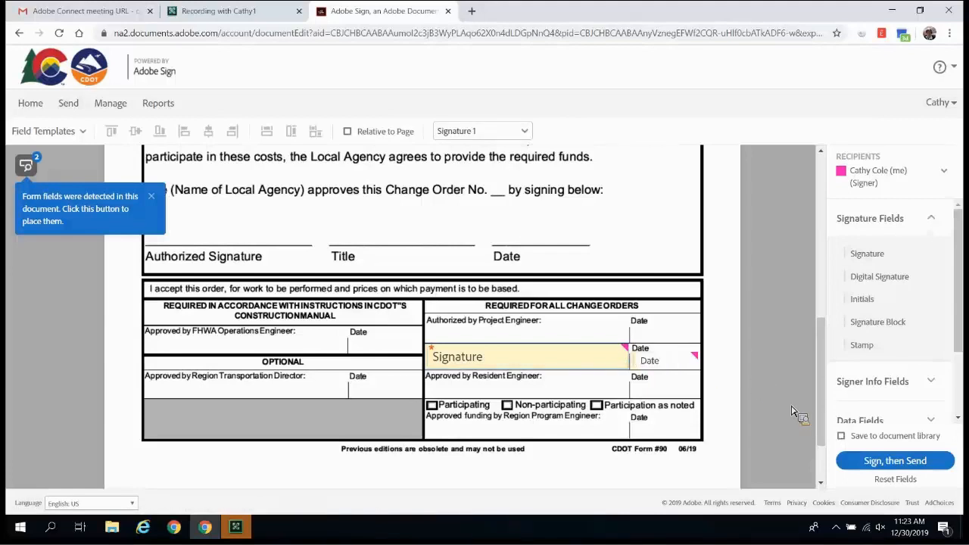
- For the second signer, add aligned Title and Date fields above the Title and Date lines
{"action": "left_click", "coordinate": [944, 174]}
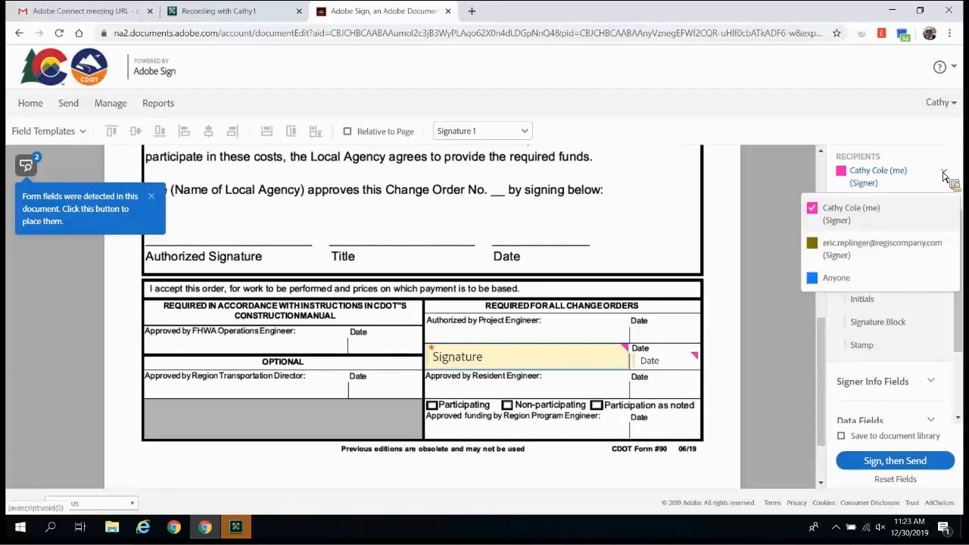
{"action": "left_click", "coordinate": [887, 252]}
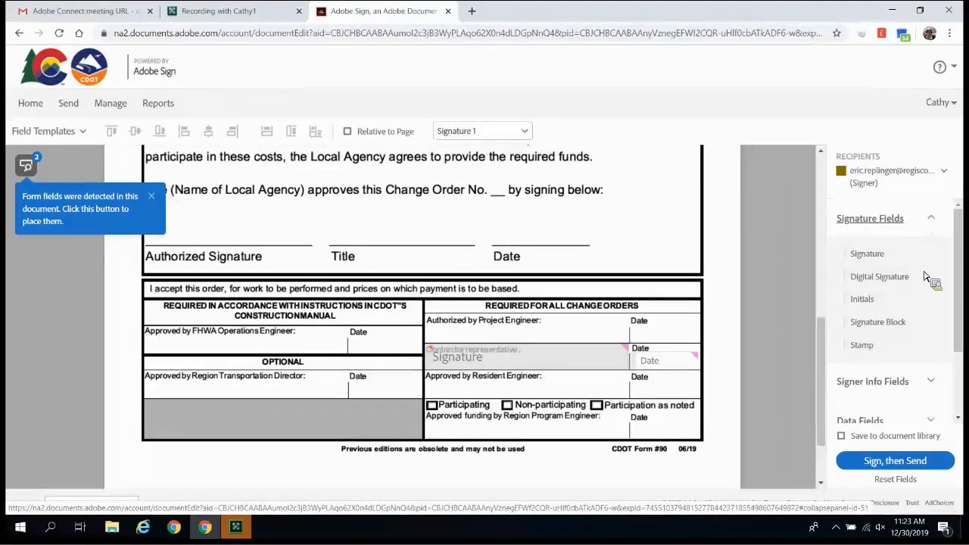
{"action": "left_click", "coordinate": [871, 384]}
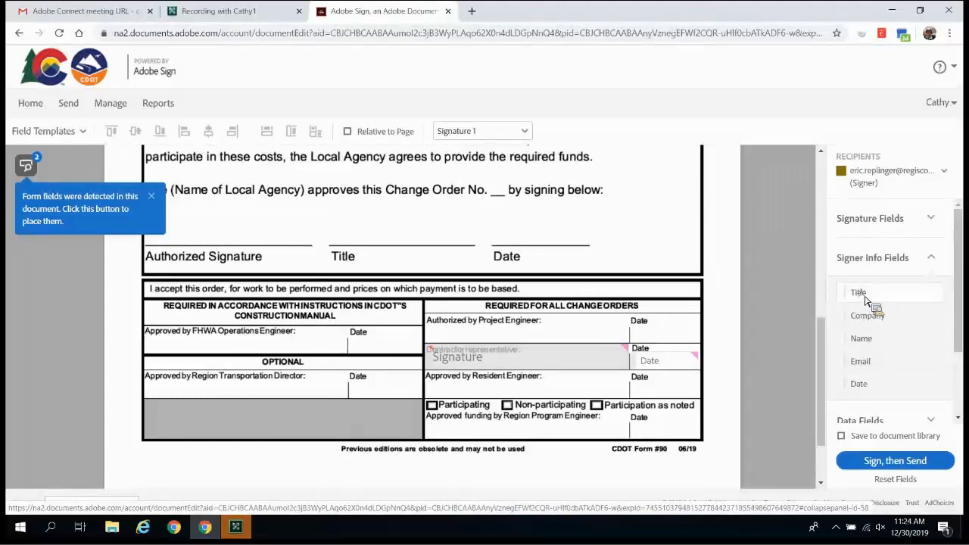
{"action": "left_click_drag", "start_coordinate": [867, 300], "coordinate": [331, 230]}
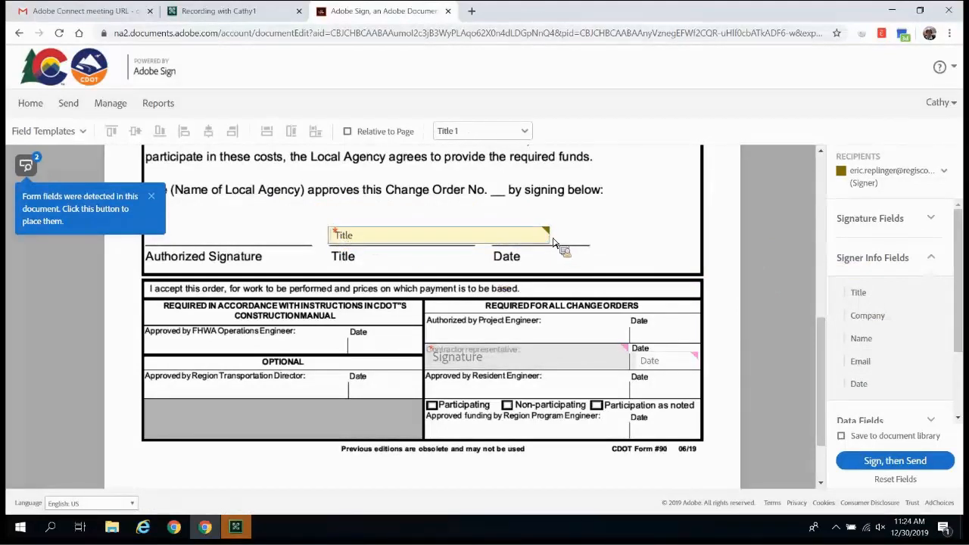
{"action": "left_click_drag", "start_coordinate": [552, 242], "coordinate": [478, 236]}
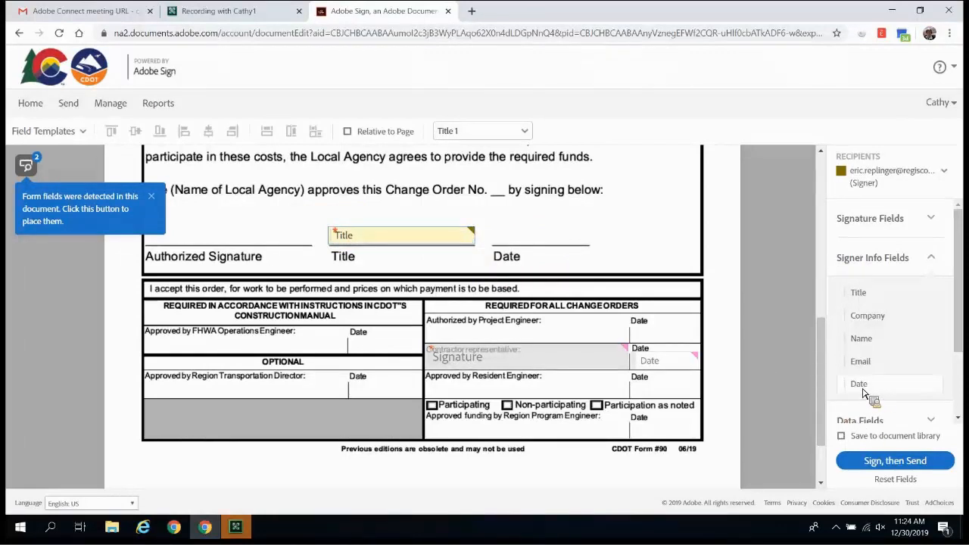
{"action": "left_click_drag", "start_coordinate": [863, 392], "coordinate": [496, 232]}
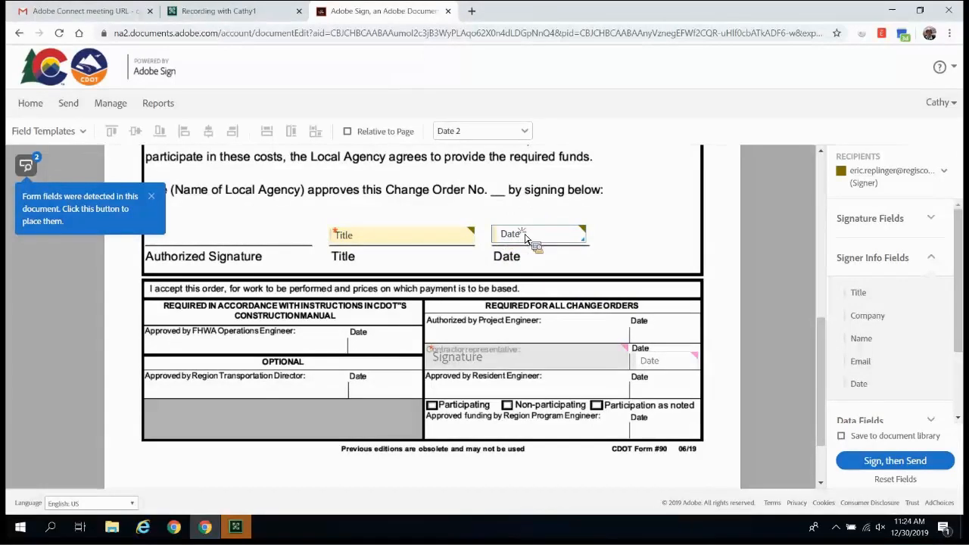
{"action": "left_click_drag", "start_coordinate": [525, 234], "coordinate": [525, 237]}
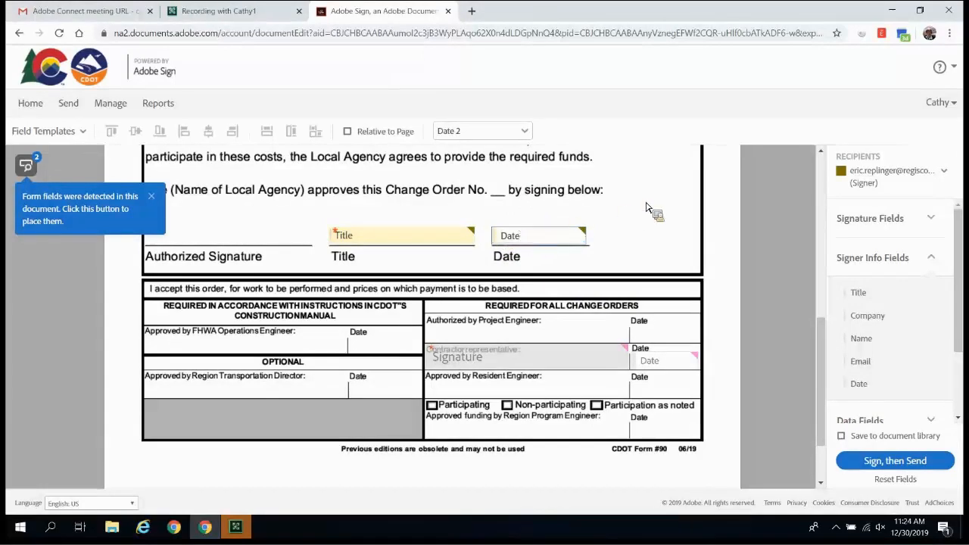
- Add the second signer's Signature field on the Authorized Signature line, shortened to fit
{"action": "left_click", "coordinate": [869, 221]}
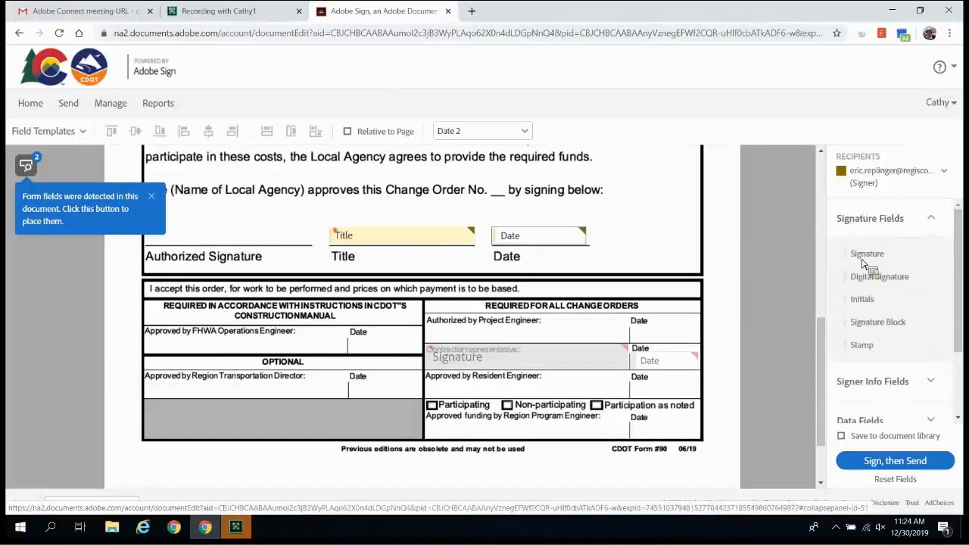
{"action": "mouse_move", "coordinate": [880, 266]}
{"action": "left_mouse_down"}
{"action": "mouse_move", "coordinate": [423, 250]}
{"action": "mouse_move", "coordinate": [227, 220]}
{"action": "mouse_move", "coordinate": [149, 225]}
{"action": "left_mouse_up"}
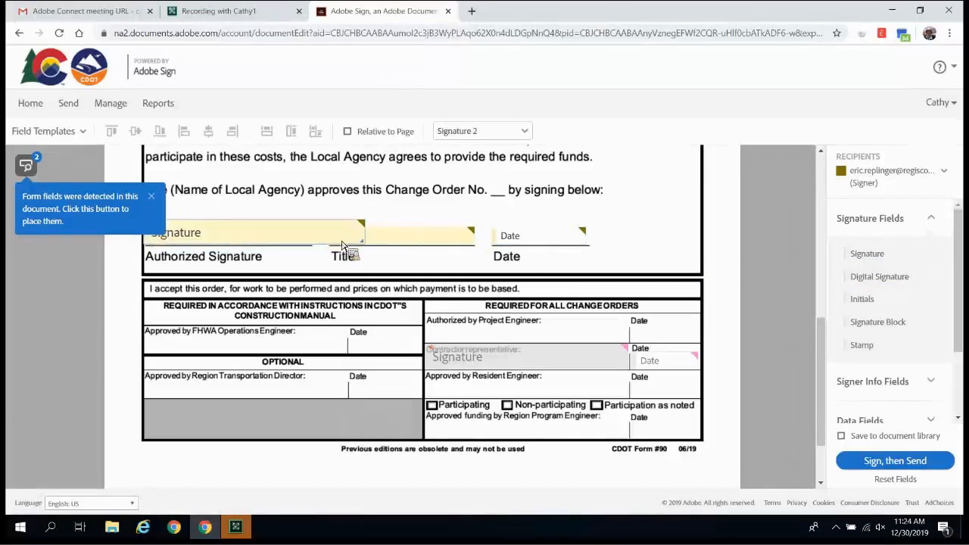
{"action": "left_click_drag", "start_coordinate": [367, 240], "coordinate": [317, 239]}
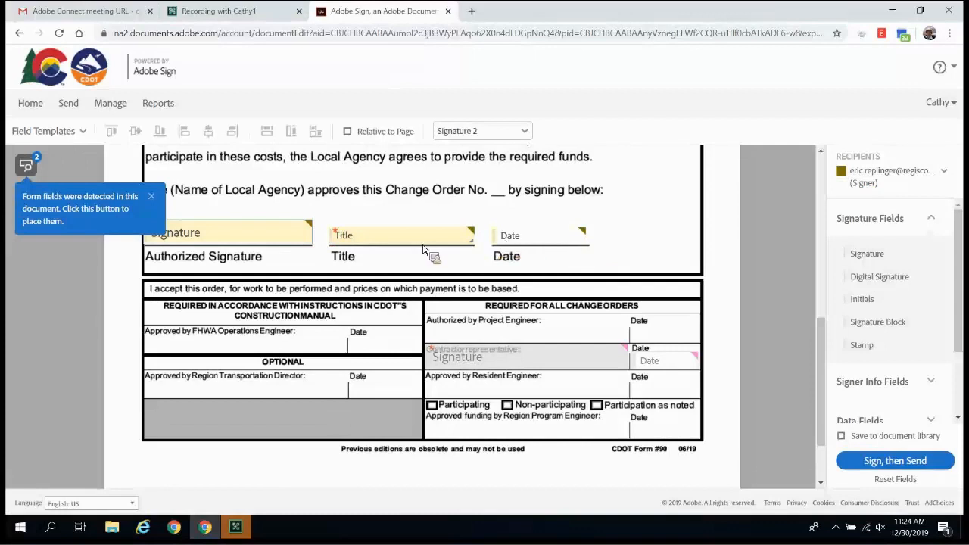
{"action": "mouse_move", "coordinate": [272, 248]}
{"action": "left_mouse_down"}
{"action": "mouse_move", "coordinate": [299, 250]}
{"action": "mouse_move", "coordinate": [514, 368]}
{"action": "left_mouse_up"}
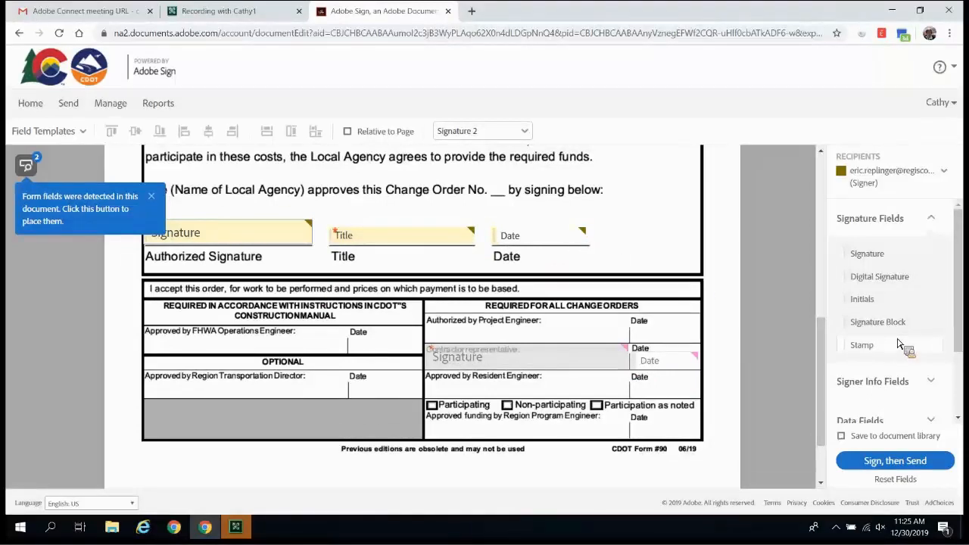
- Apply the sender's typed signature to the required field and submit the change order, dated 12/30/19
{"action": "left_click", "coordinate": [901, 468]}
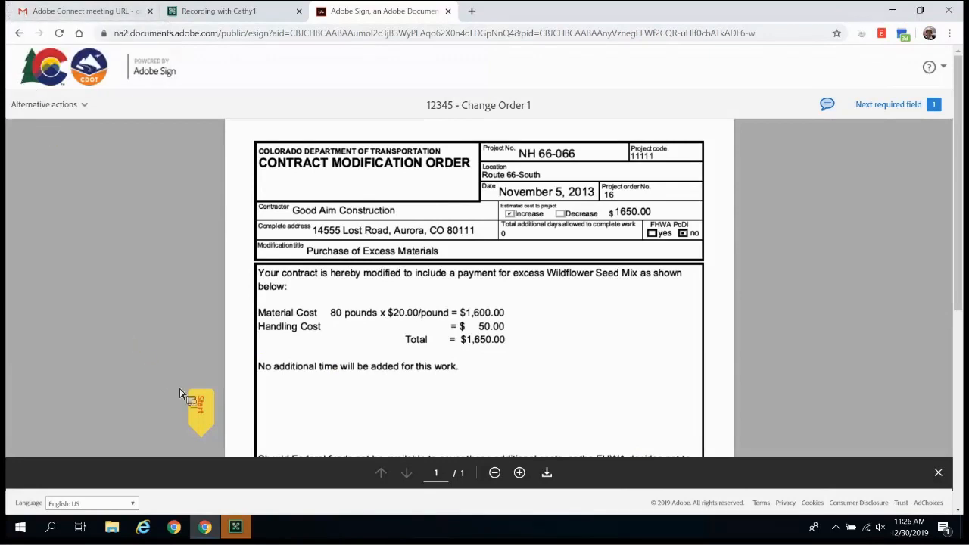
{"action": "left_click", "coordinate": [200, 406]}
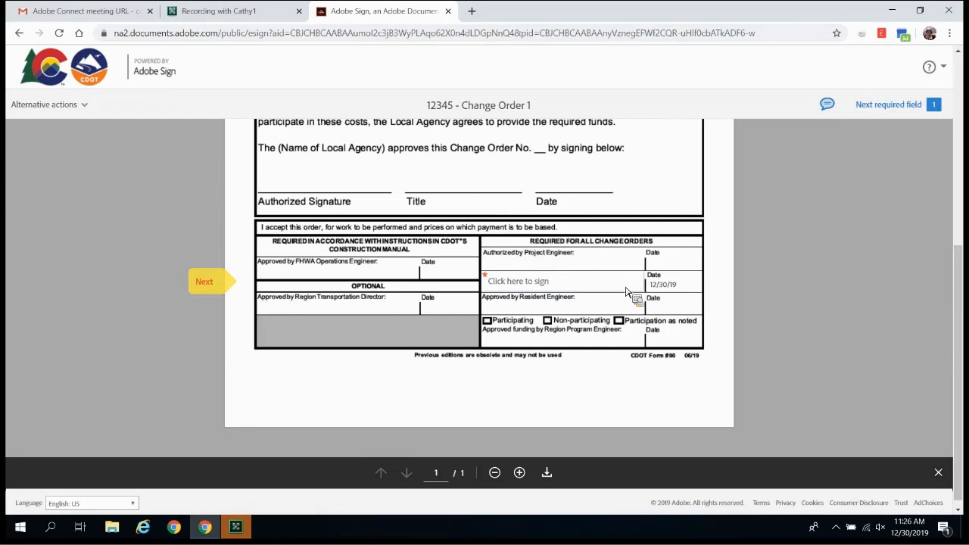
{"action": "left_click", "coordinate": [533, 288]}
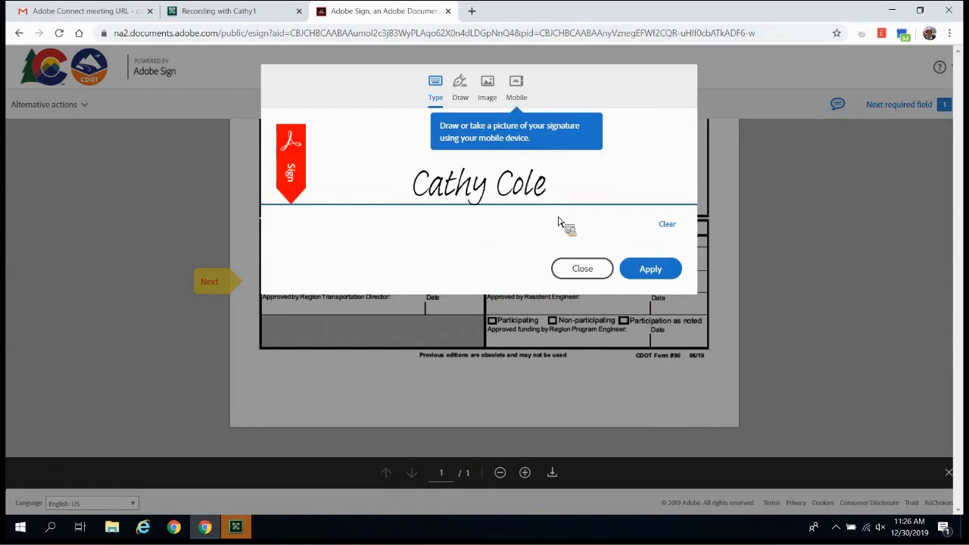
{"action": "left_click", "coordinate": [649, 272]}
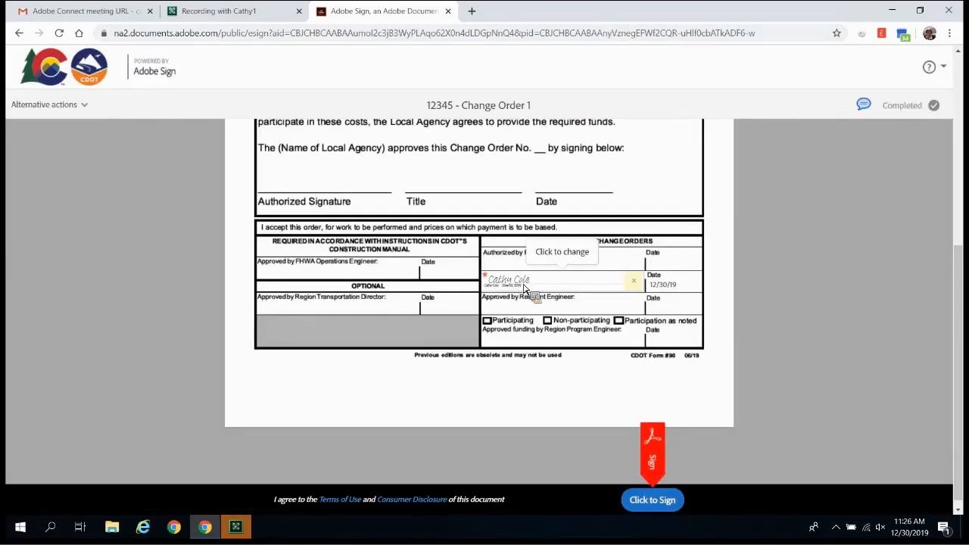
{"action": "left_click", "coordinate": [653, 501]}
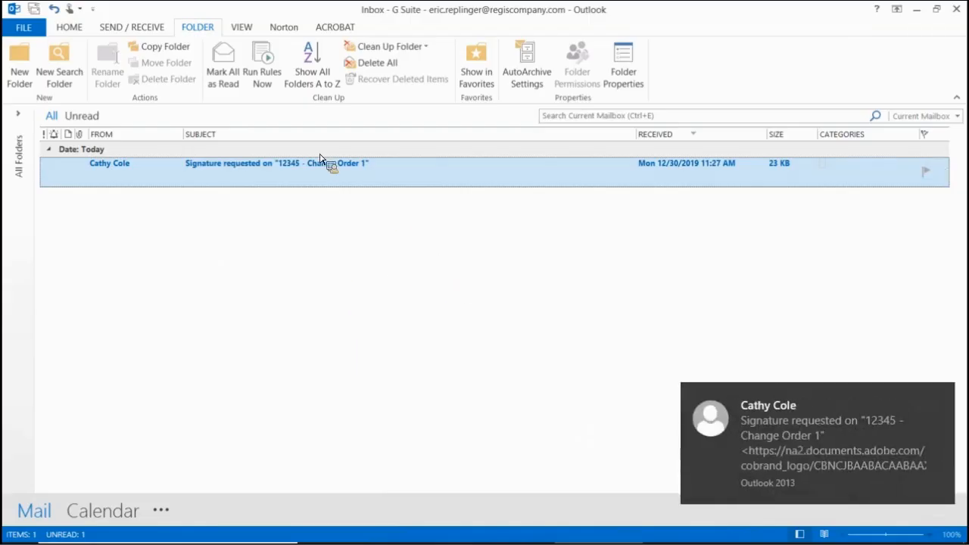
- Open the Signature requested email for 12345 - Change Order 1 and follow its Review and sign link
{"action": "double_click", "coordinate": [238, 176]}
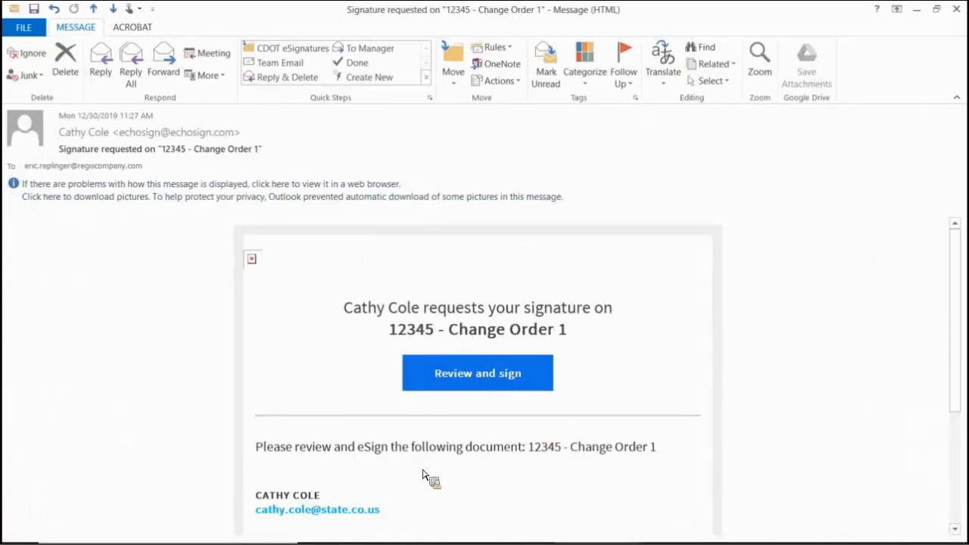
{"action": "left_click", "coordinate": [475, 378]}
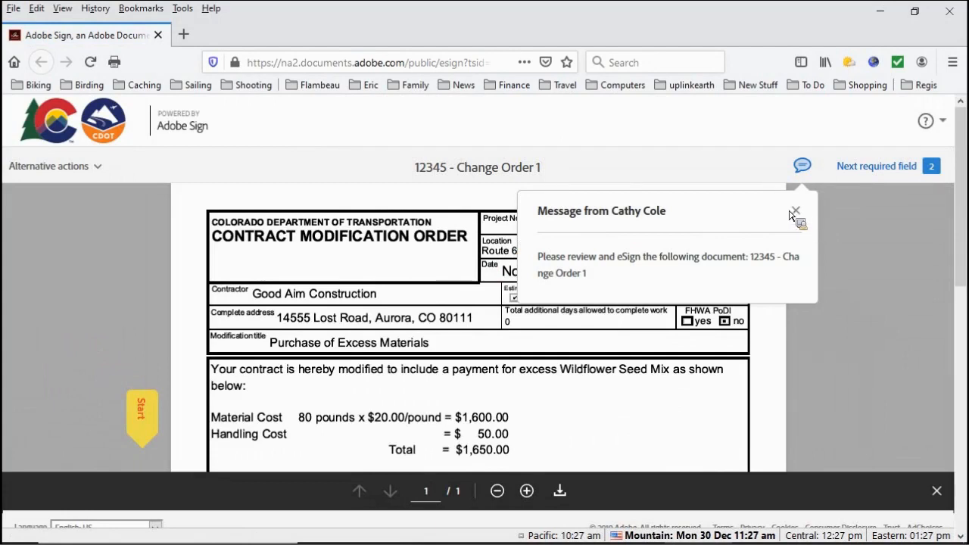
- Dismiss the sender's message and apply the signer's typed name as the Authorized Signature
{"action": "left_click", "coordinate": [792, 214]}
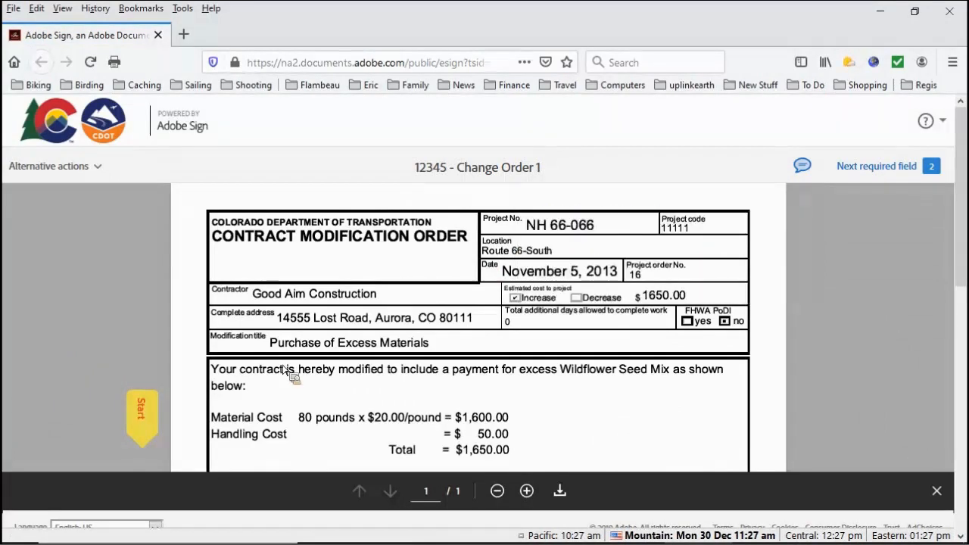
{"action": "left_click", "coordinate": [140, 409]}
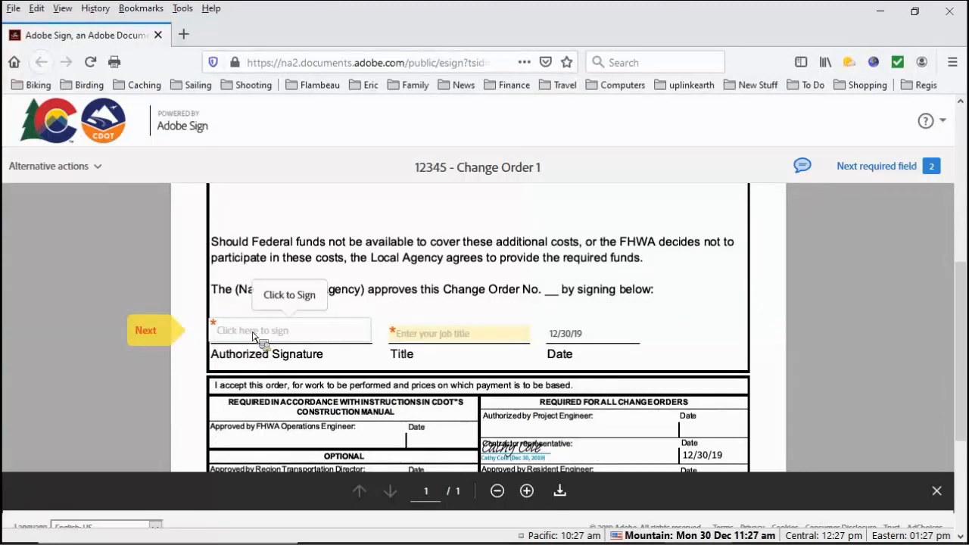
{"action": "left_click", "coordinate": [227, 337]}
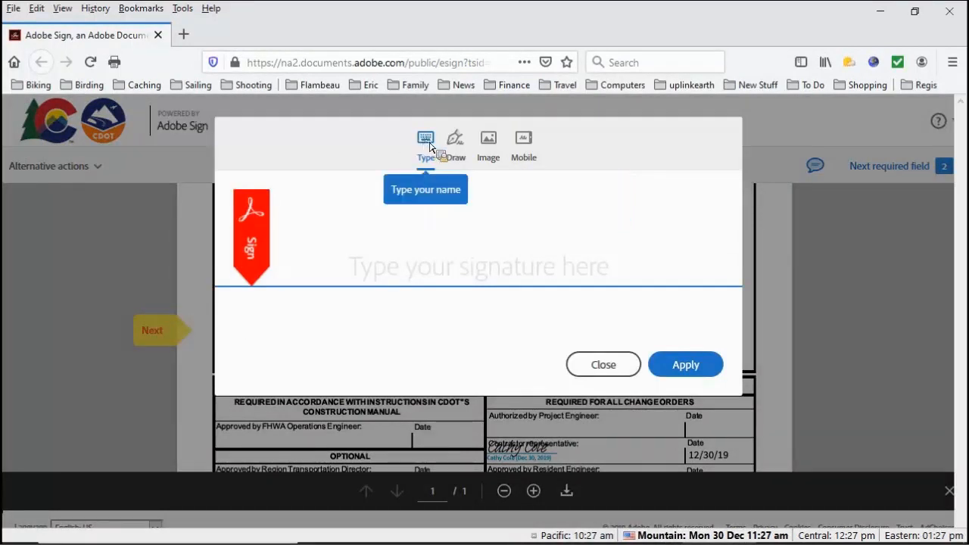
{"action": "left_click", "coordinate": [372, 284]}
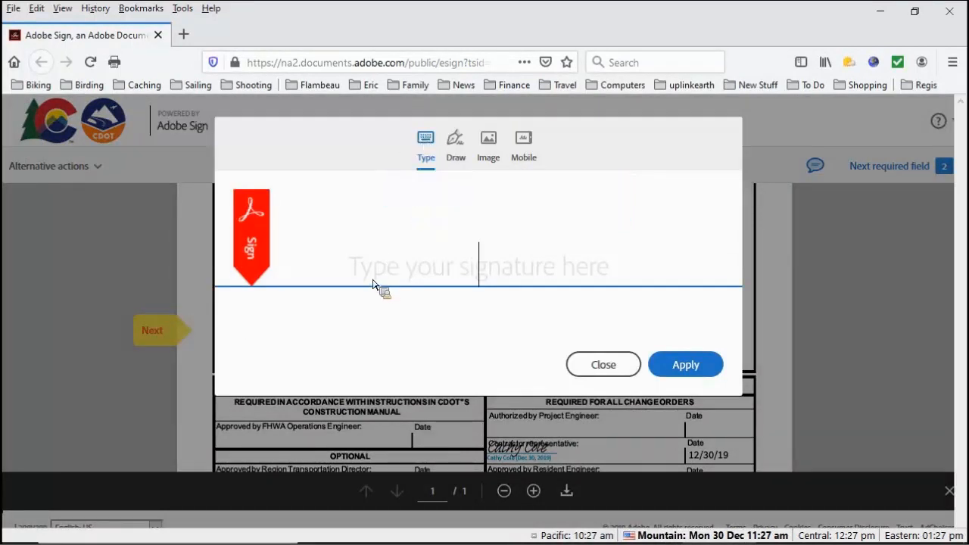
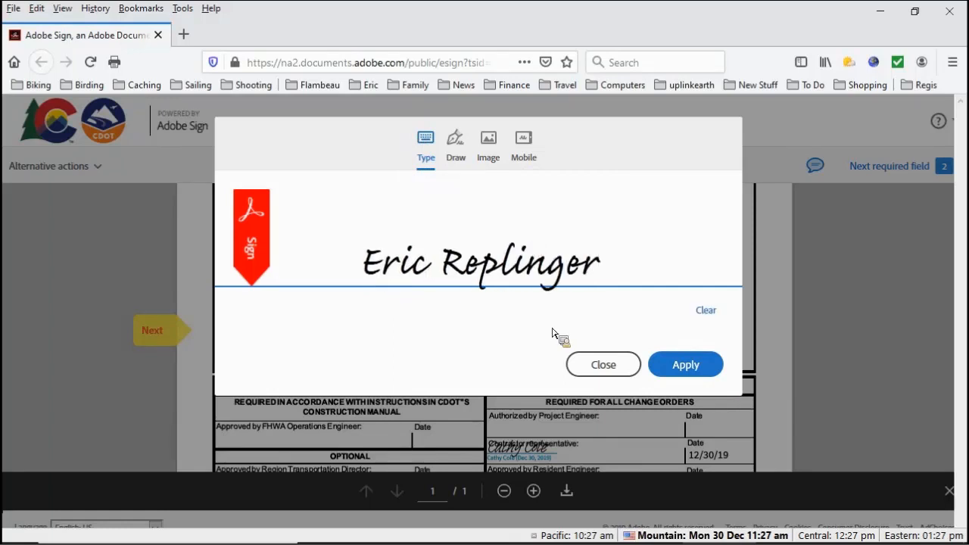
{"action": "left_click", "coordinate": [686, 366]}
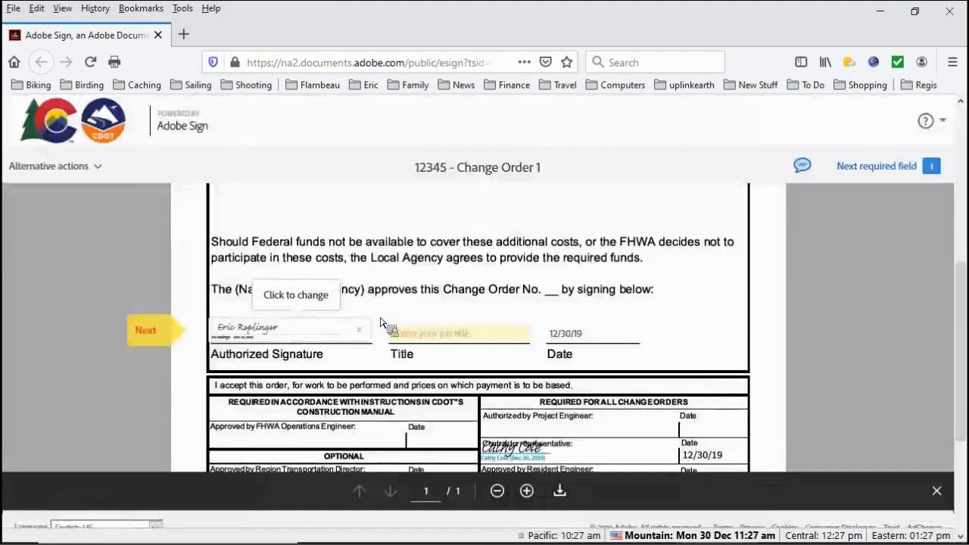
- Enter 'Local Agency Representative' as the title and submit the signed change order
{"action": "left_click", "coordinate": [410, 339]}
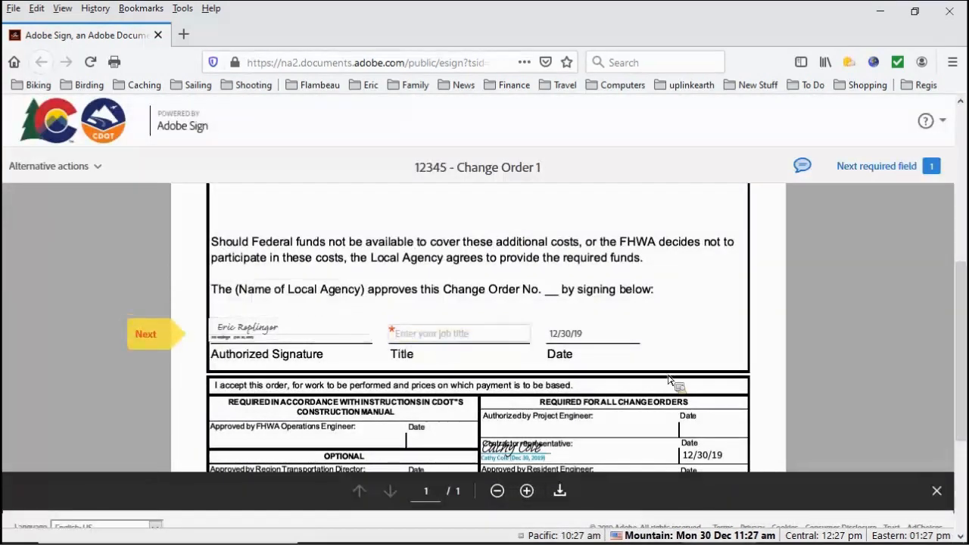
{"action": "type", "text": "L"}
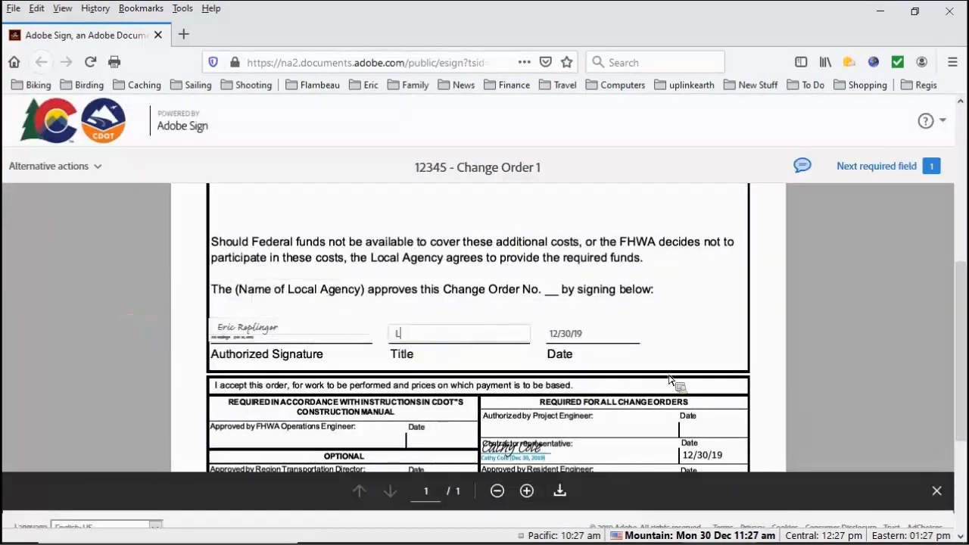
{"action": "type", "text": "ocal"}
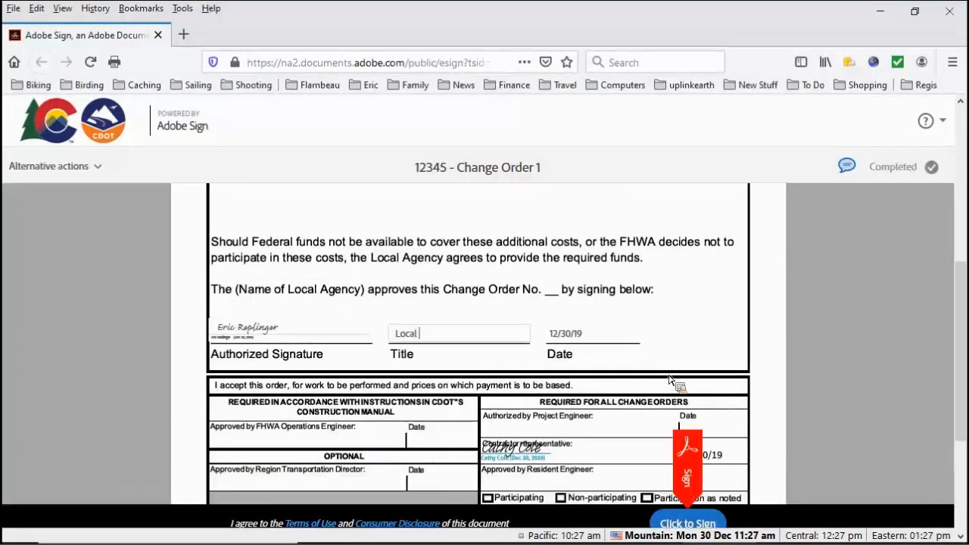
{"action": "type", "text": " Agency Representative"}
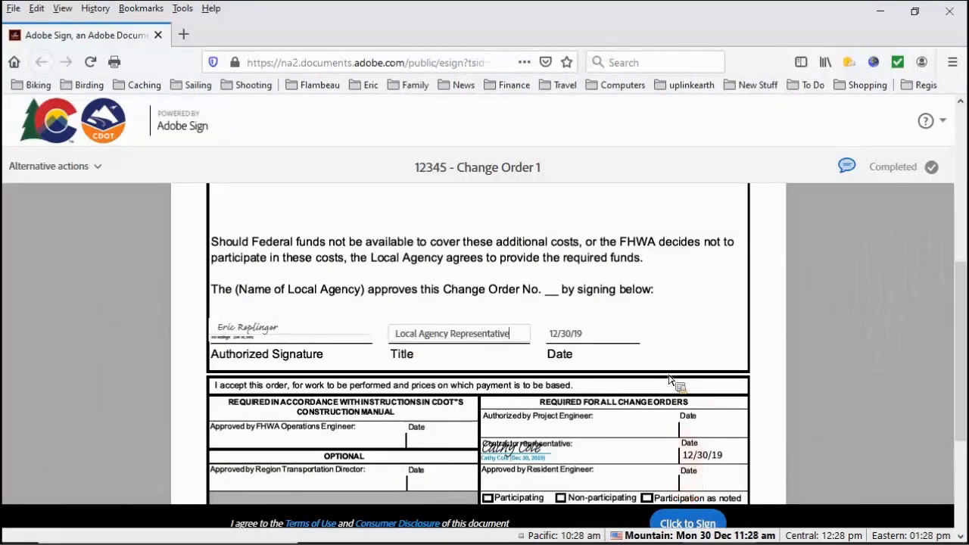
{"action": "scroll", "coordinate": [677, 384], "scroll_direction": "up", "scroll_amount": 3}
{"action": "scroll", "coordinate": [672, 403], "scroll_direction": "down", "scroll_amount": 3}
{"action": "left_click", "coordinate": [687, 523]}
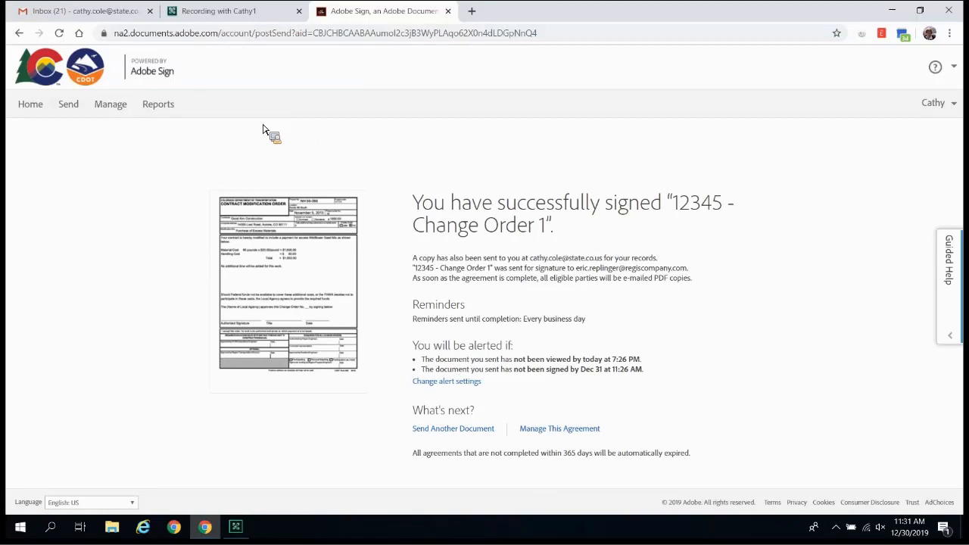
- Go to Manage to see 12345 - Change Order 1 listed under Signed (4)
{"action": "left_click", "coordinate": [110, 106]}
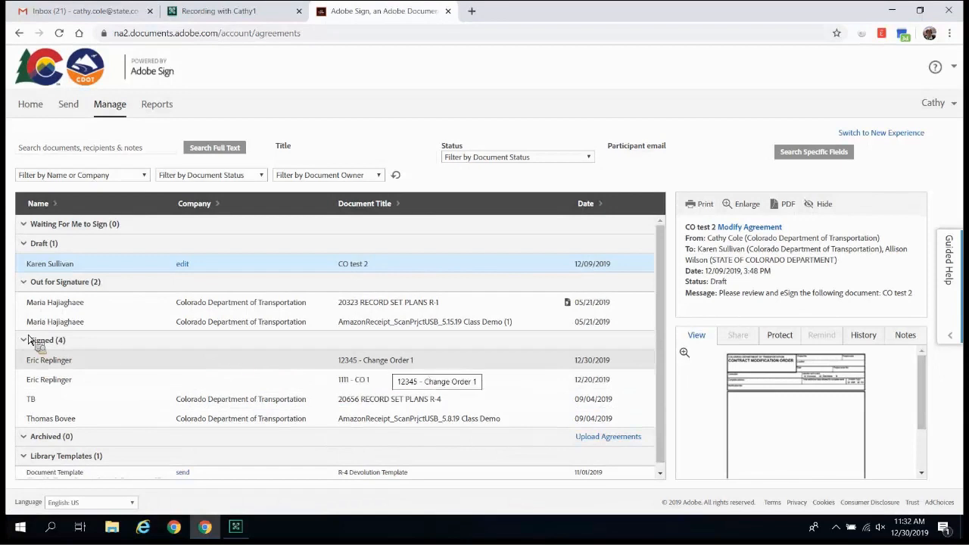
{"action": "left_click", "coordinate": [47, 366]}
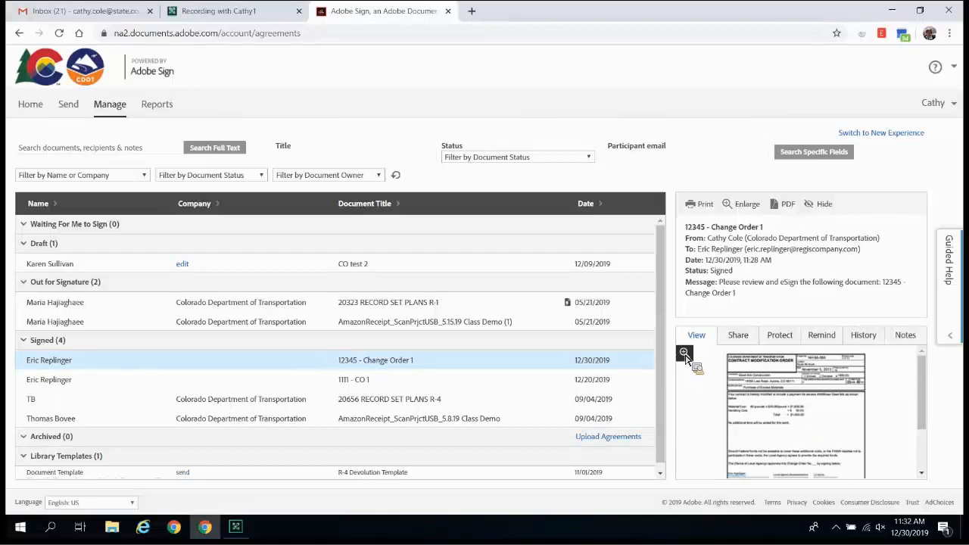
{"action": "left_click", "coordinate": [685, 355]}
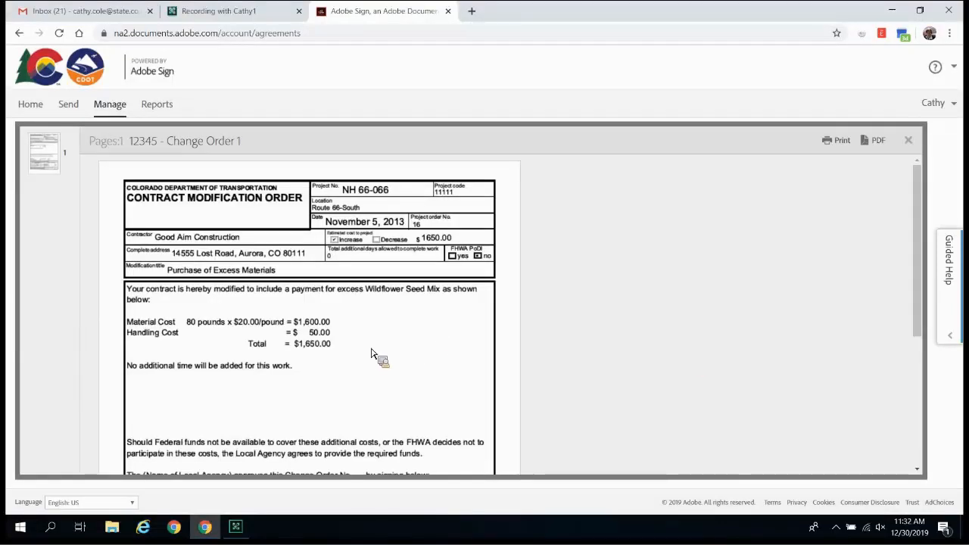
{"action": "scroll", "coordinate": [371, 353], "scroll_direction": "down", "scroll_amount": 3}
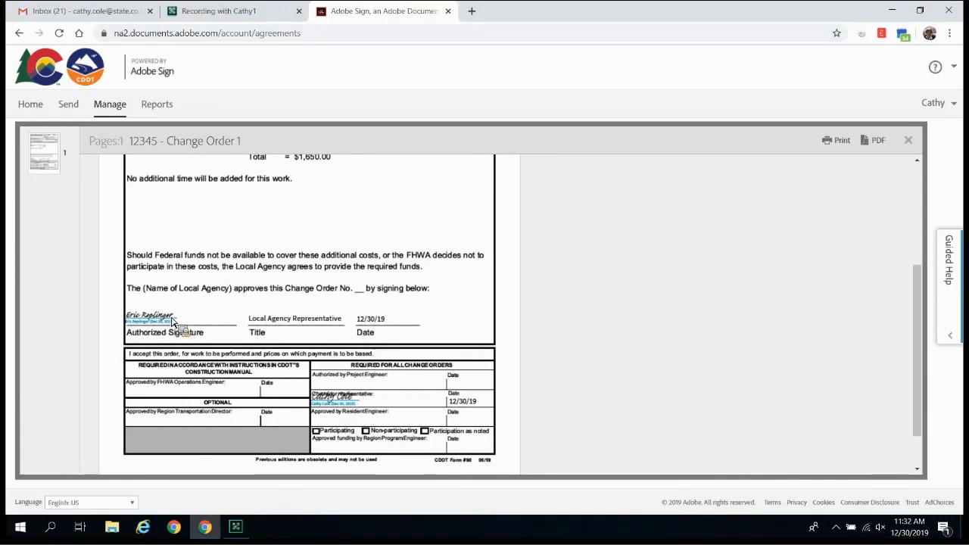
{"action": "scroll", "coordinate": [175, 322], "scroll_direction": "up", "scroll_amount": 2}
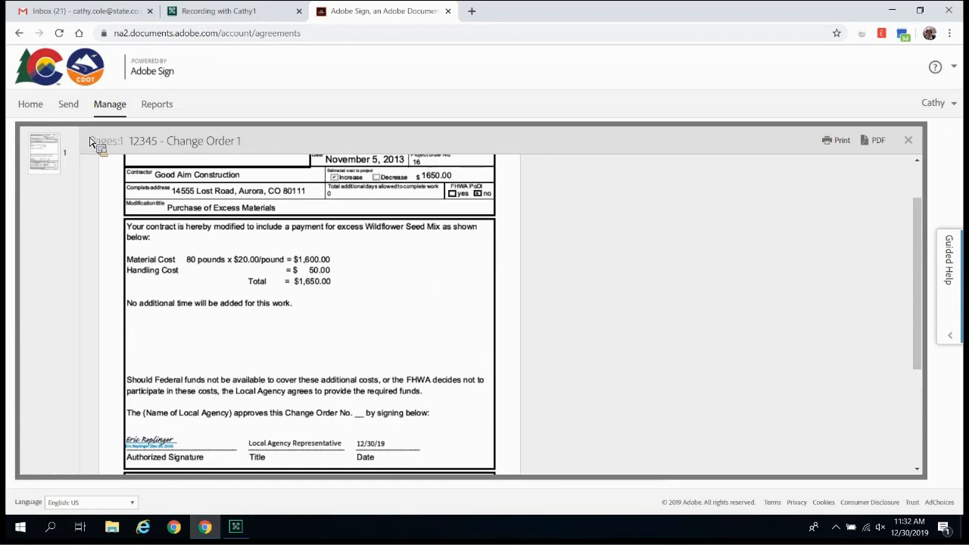
{"action": "left_click", "coordinate": [111, 110]}
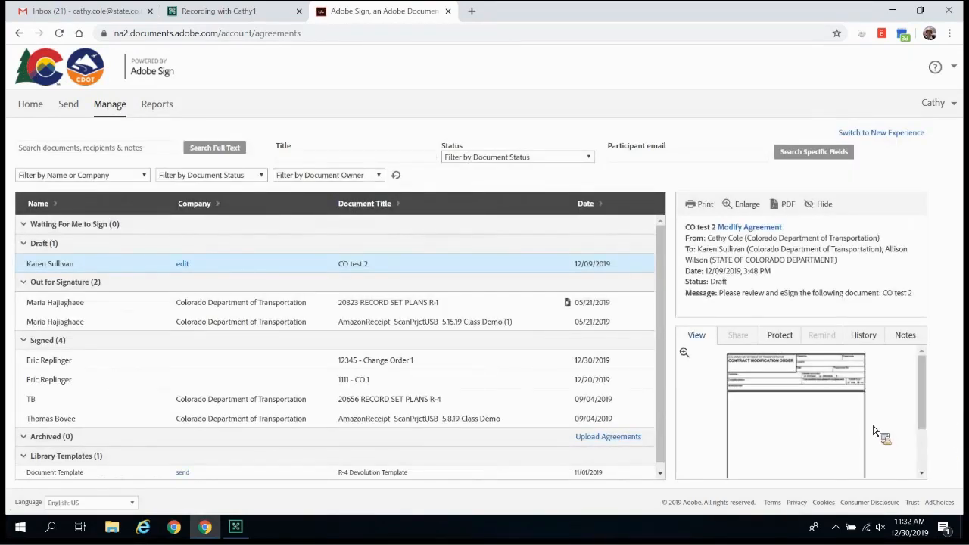
{"action": "scroll", "coordinate": [874, 432], "scroll_direction": "down", "scroll_amount": 3}
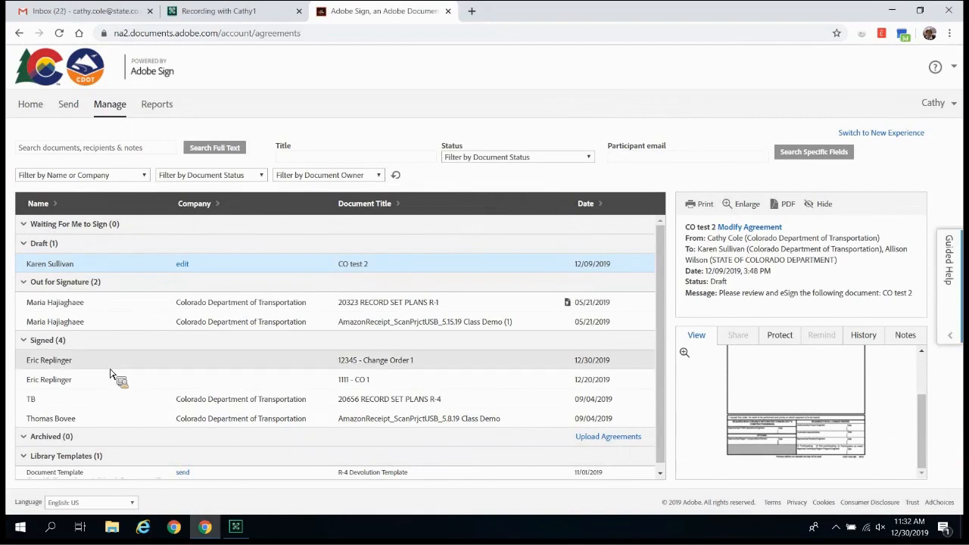
- Select 12345 - Change Order 1, review its Share, Protect and Remind tabs, then view its History
{"action": "left_click", "coordinate": [69, 362]}
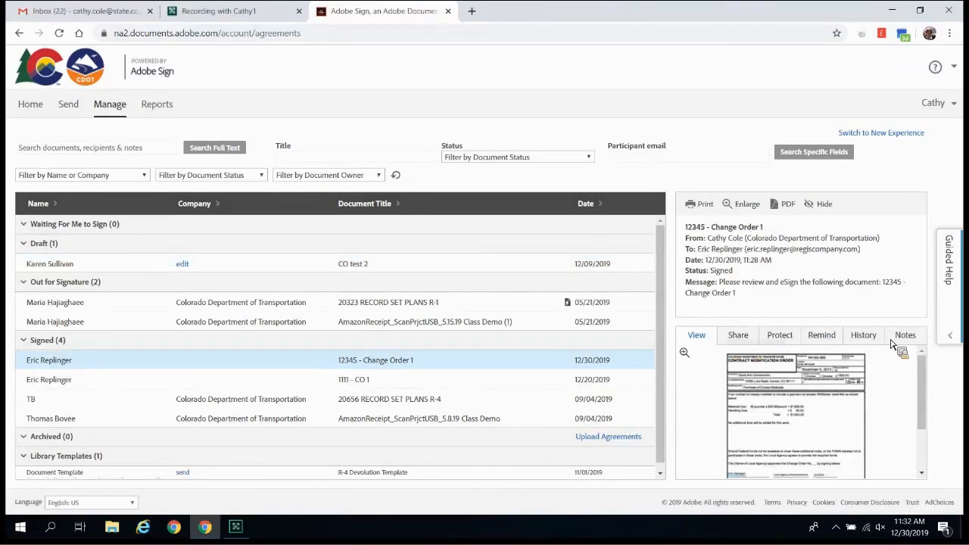
{"action": "left_click", "coordinate": [740, 340]}
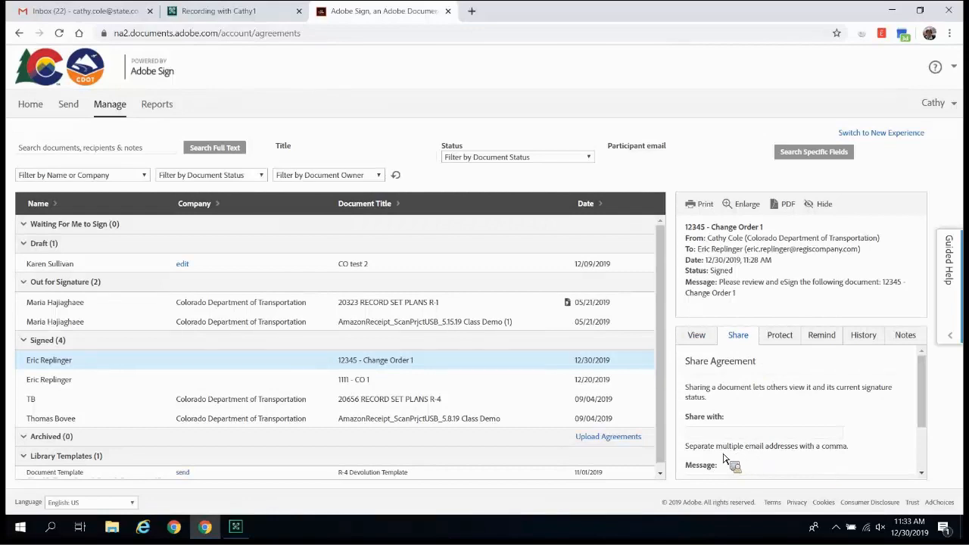
{"action": "left_click", "coordinate": [781, 342]}
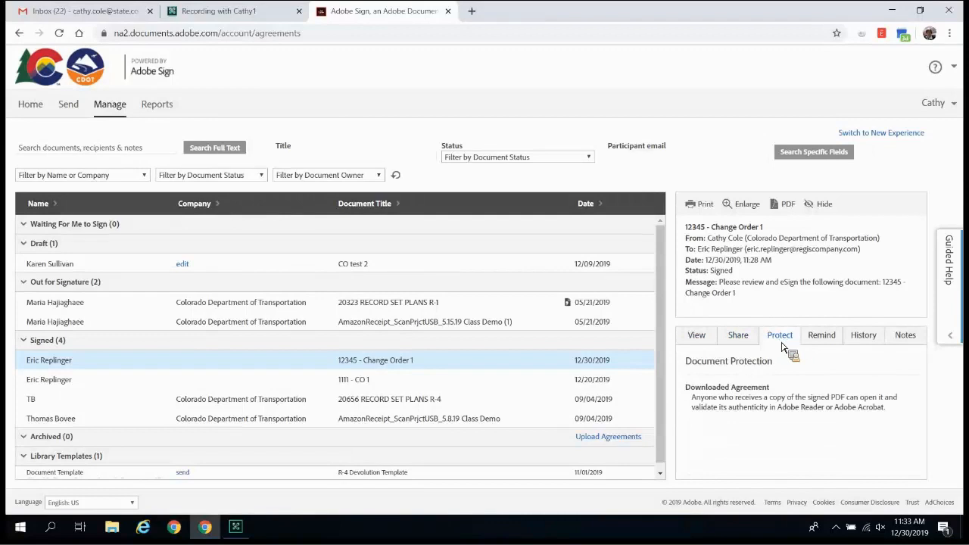
{"action": "left_click", "coordinate": [832, 341]}
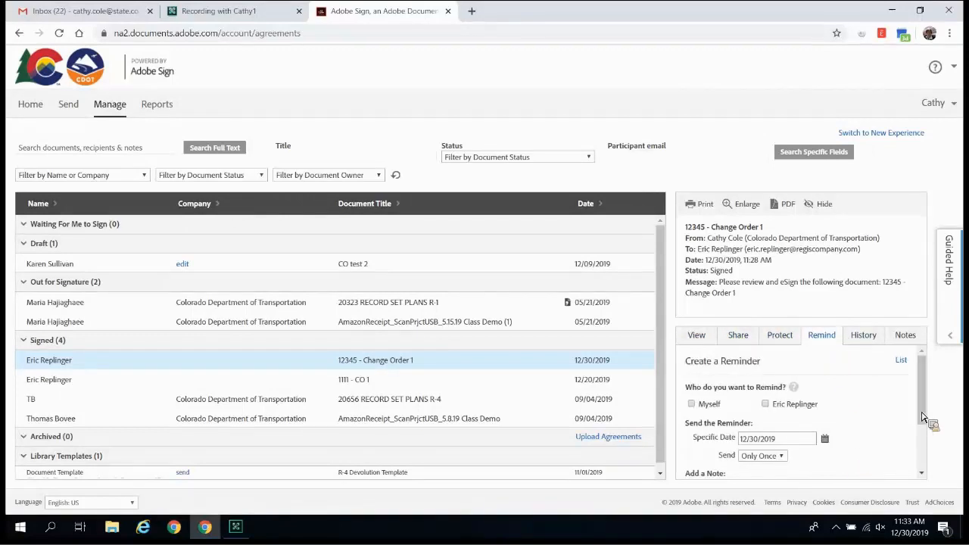
{"action": "left_click_drag", "start_coordinate": [922, 416], "coordinate": [910, 389]}
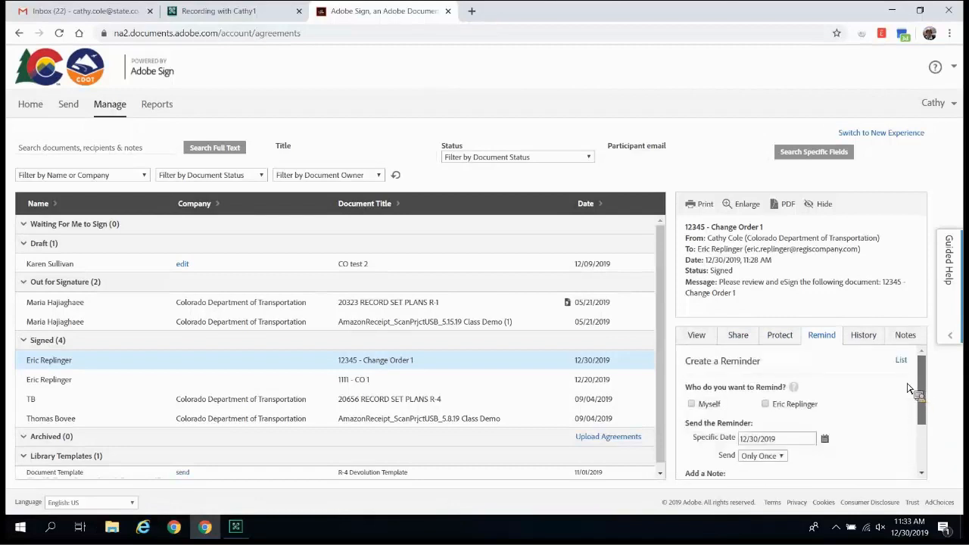
{"action": "left_click", "coordinate": [863, 337]}
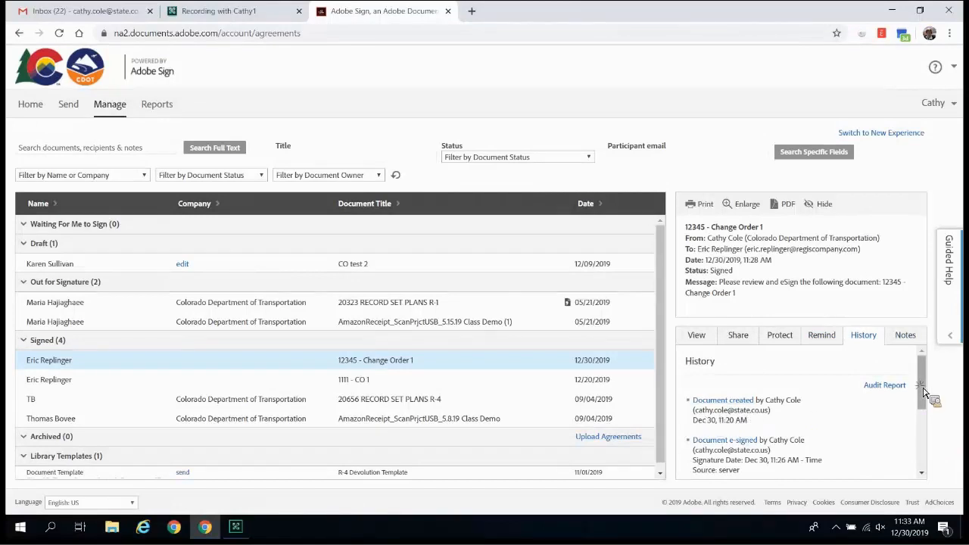
{"action": "scroll", "coordinate": [923, 391], "scroll_direction": "down", "scroll_amount": 1}
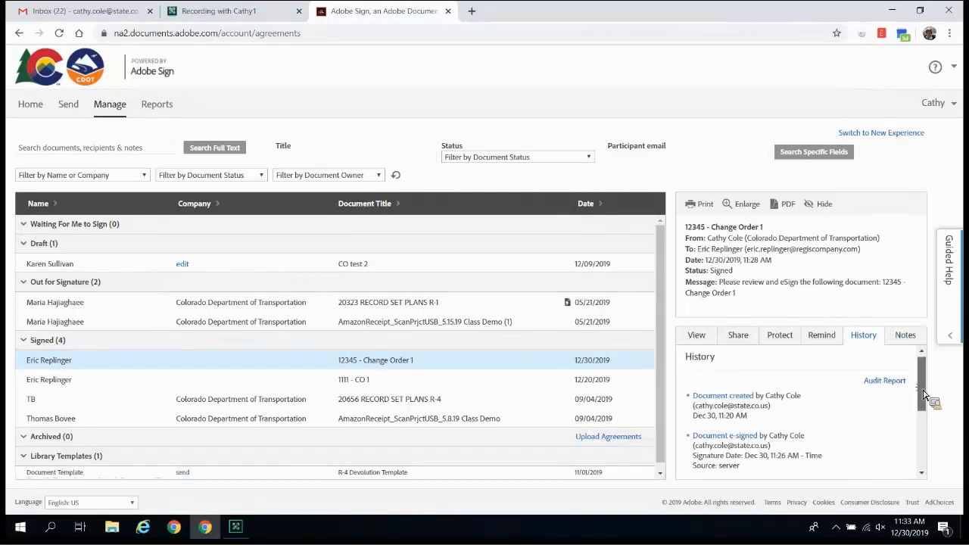
{"action": "left_click_drag", "start_coordinate": [923, 392], "coordinate": [925, 409]}
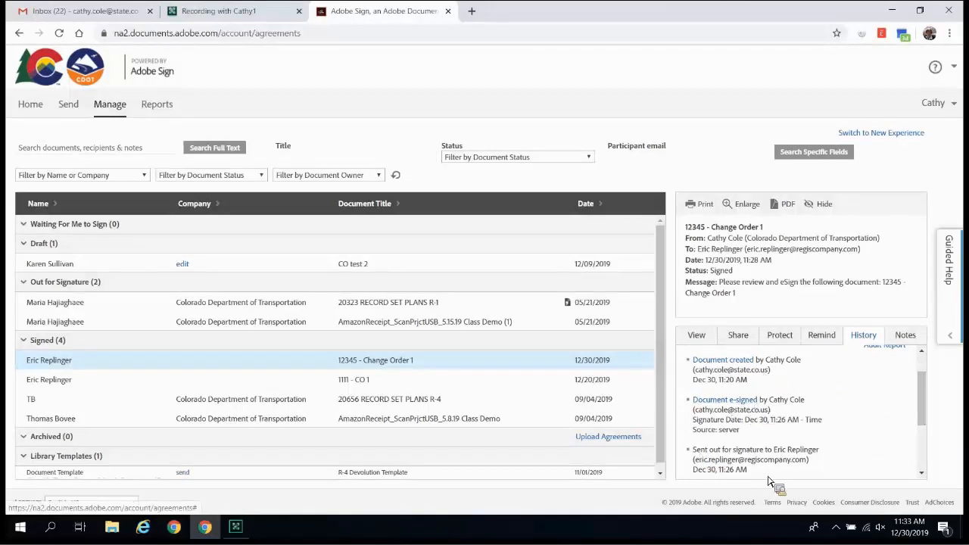
{"action": "left_click_drag", "start_coordinate": [923, 409], "coordinate": [930, 452]}
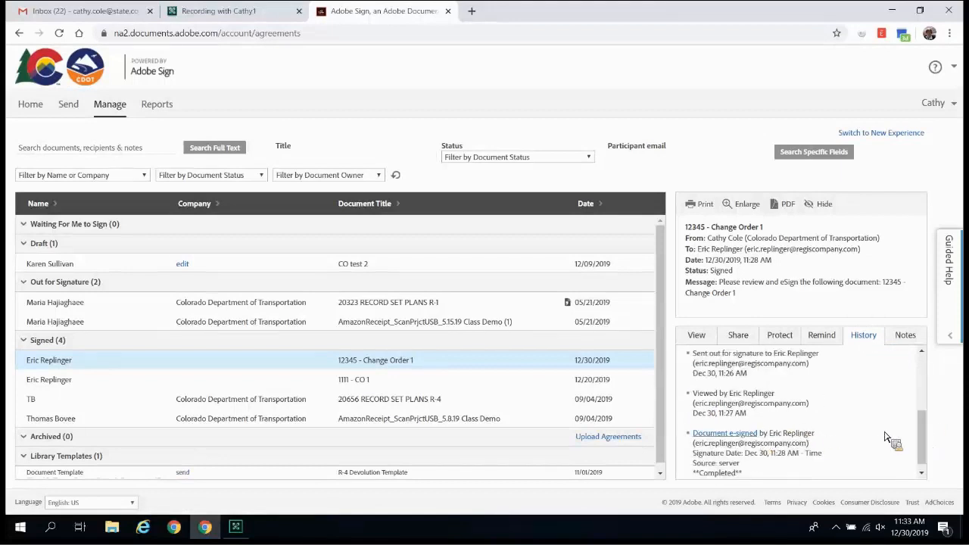
{"action": "scroll", "coordinate": [848, 454], "scroll_direction": "down", "scroll_amount": 1}
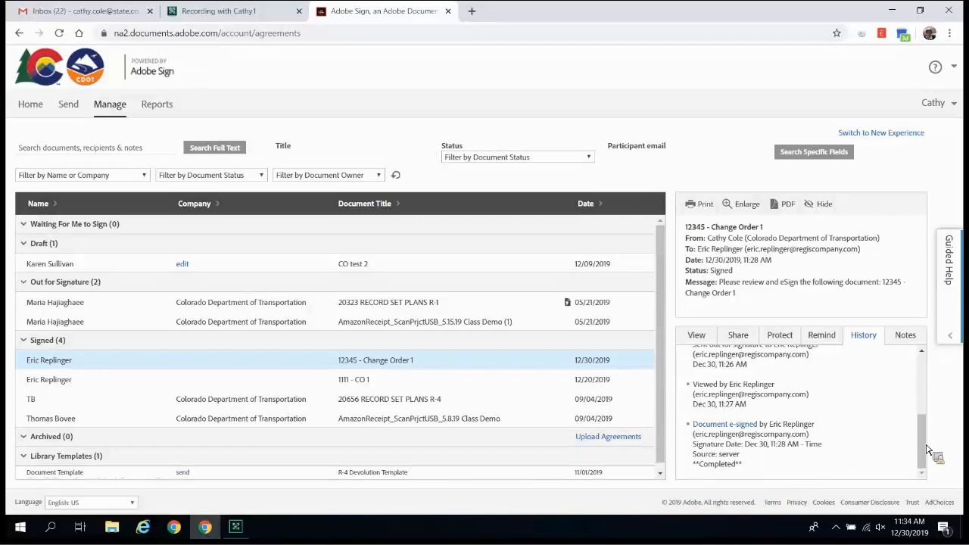
{"action": "left_click_drag", "start_coordinate": [922, 447], "coordinate": [919, 395]}
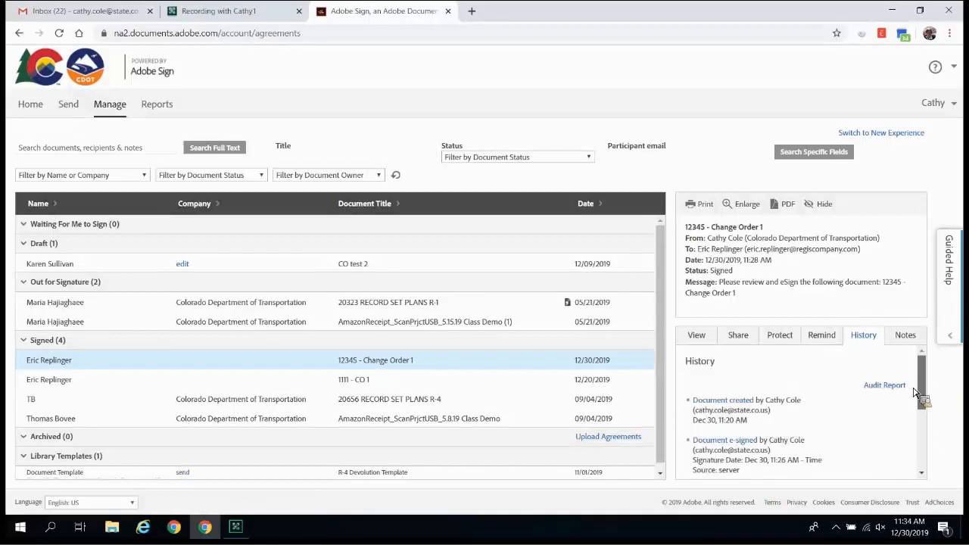